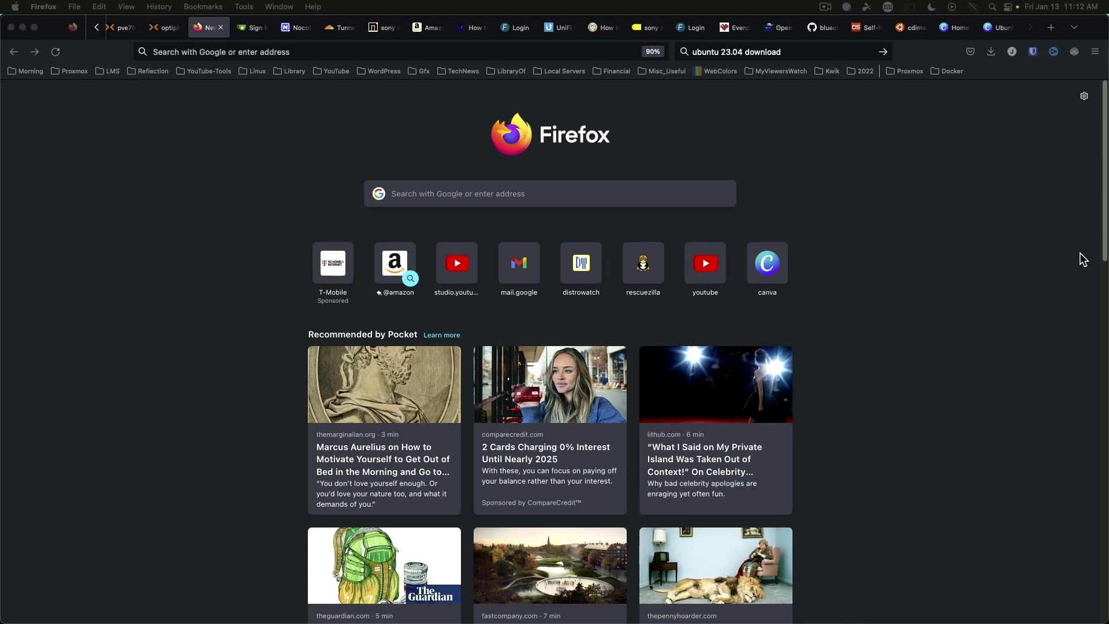
Step: Search 'ubuntu 23.04 download' and open the Ubuntu 23.04 Daily Build result
click(813, 52)
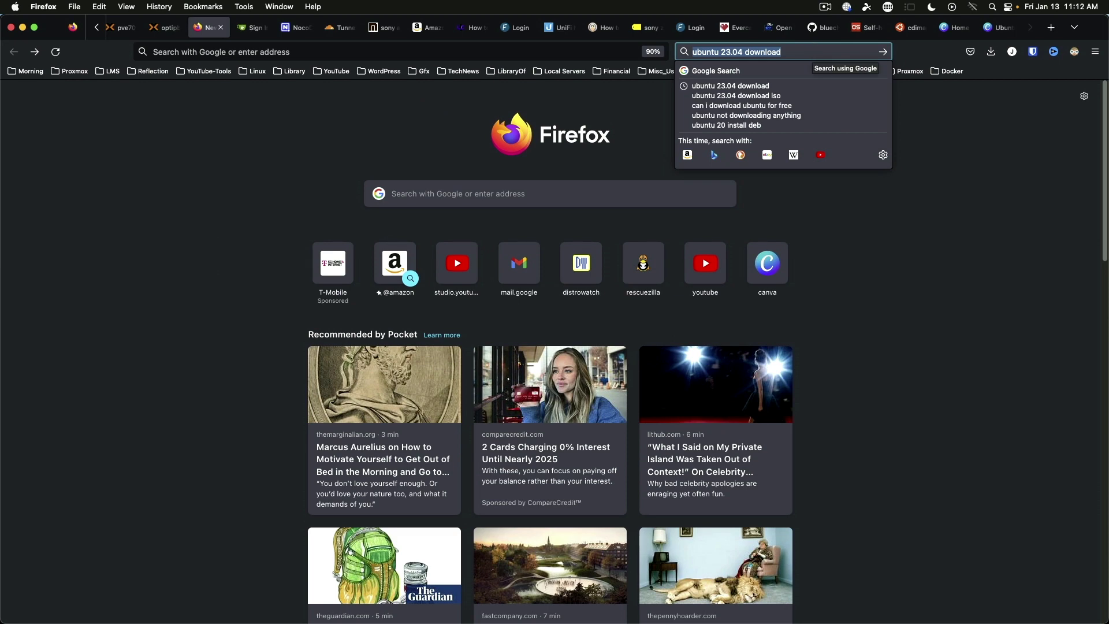
key(Return)
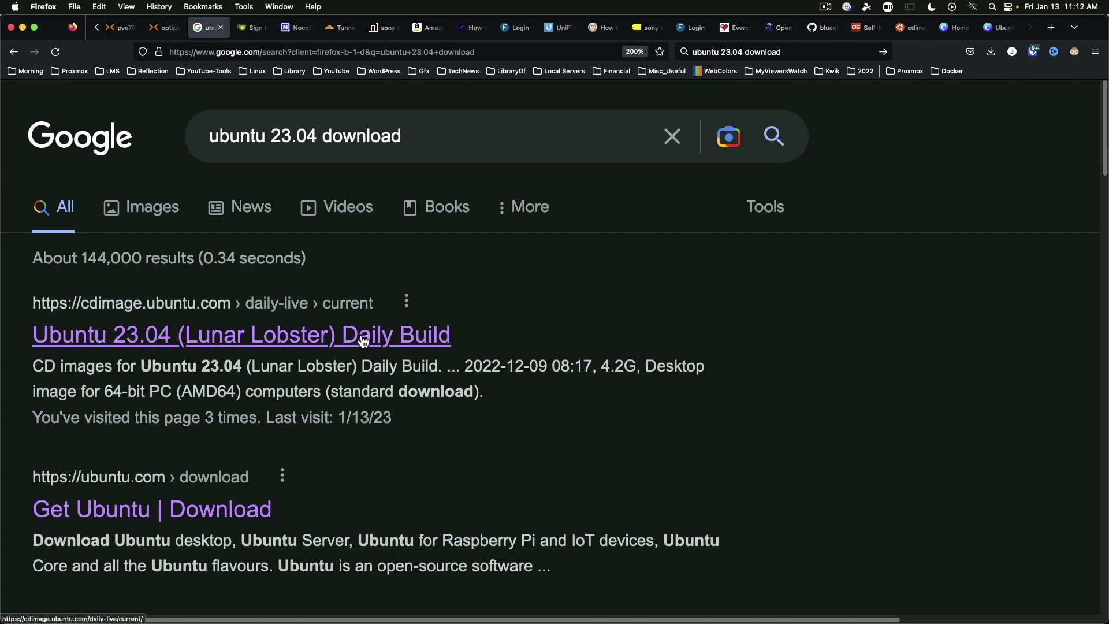
click(364, 339)
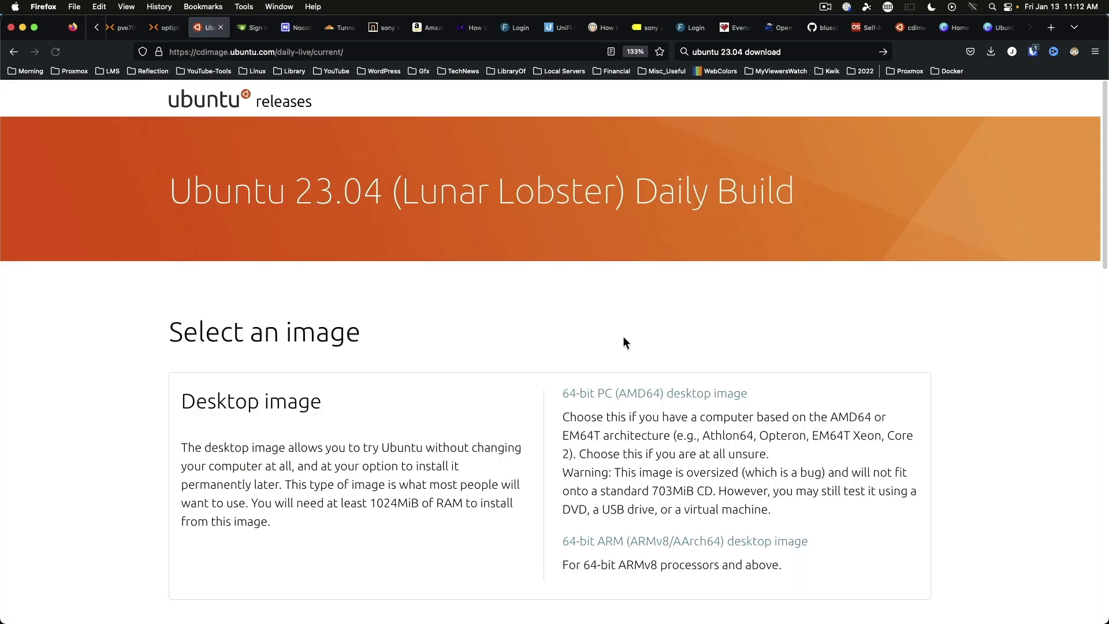
Step: Copy the download link of lunar-desktop-amd64.iso from the daily-live file table
scroll(125, 369, down, 10)
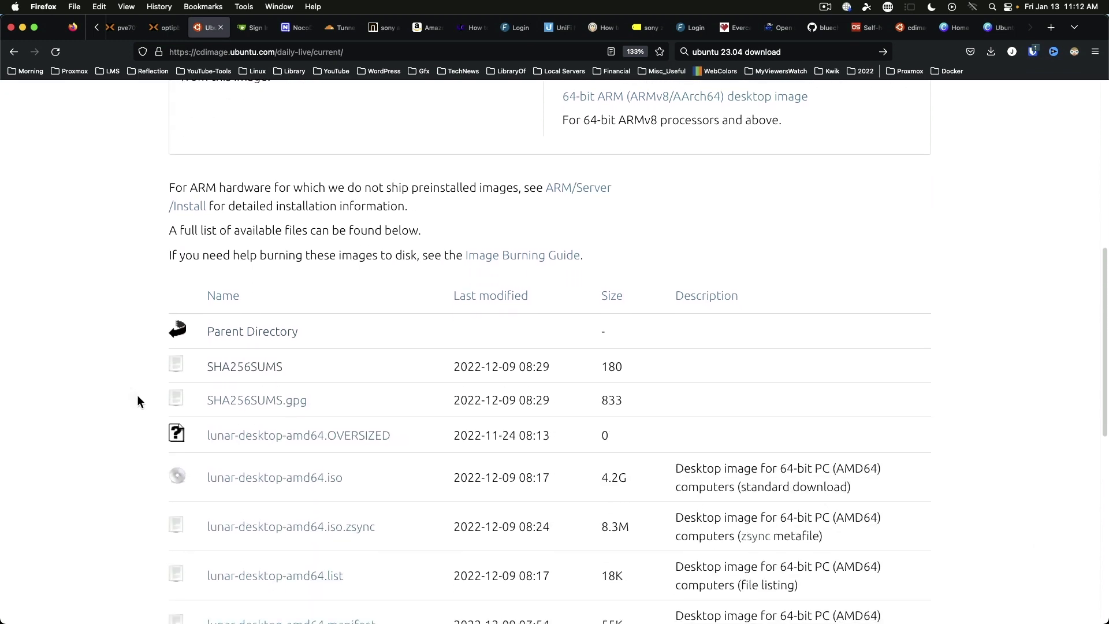
scroll(129, 361, down, 3)
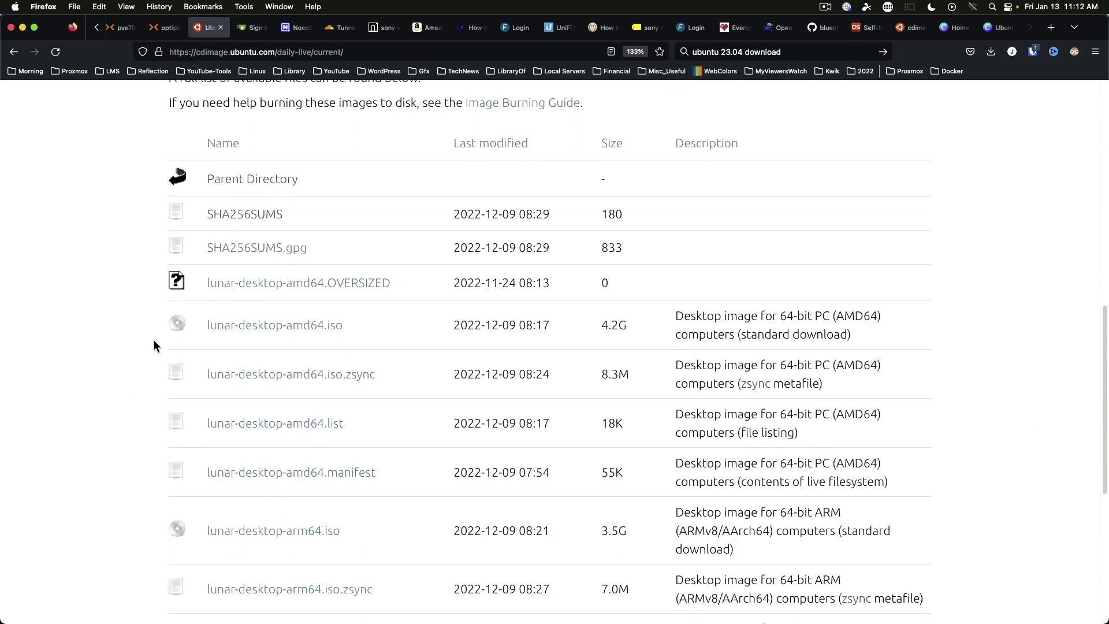
right_click(256, 327)
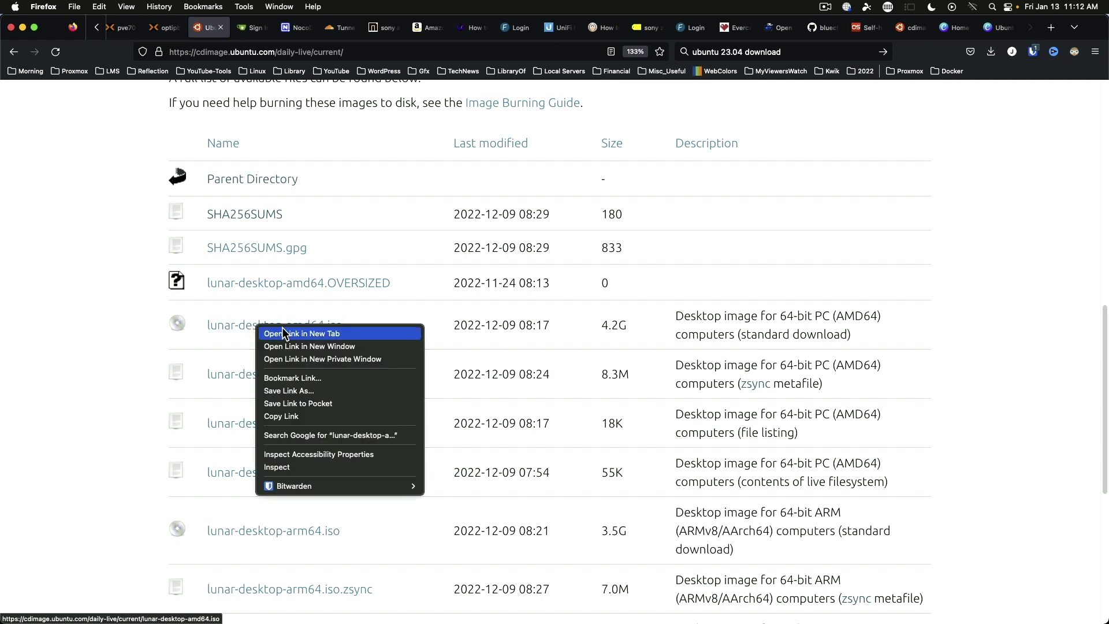
click(303, 413)
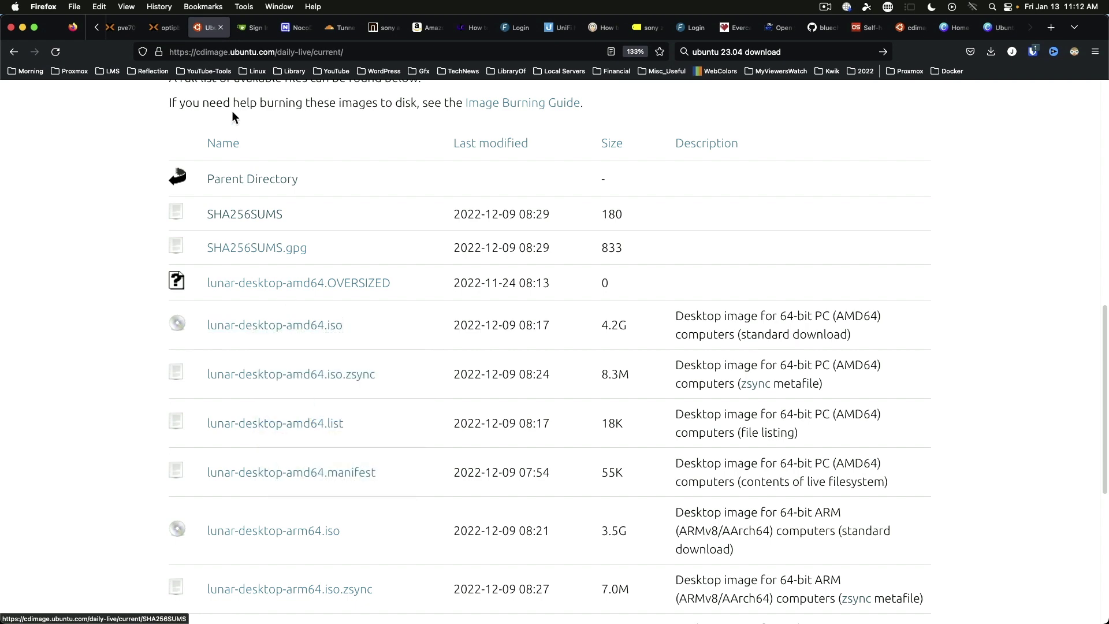
Step: Switch to the pve-02 tab showing storage pve02stor's ISO Images list
click(165, 30)
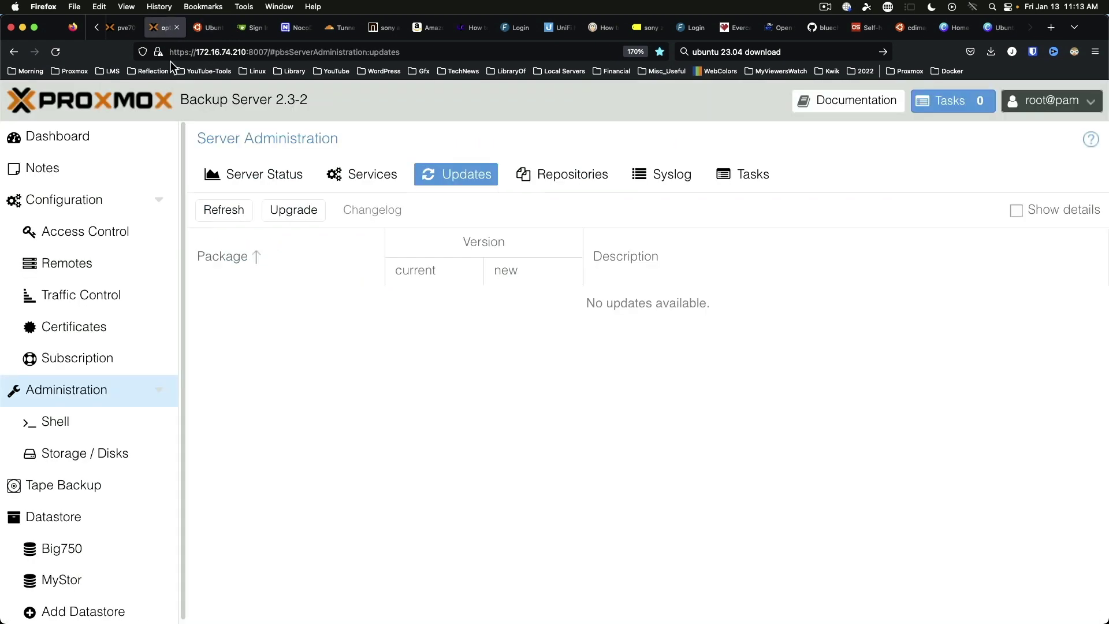
click(124, 27)
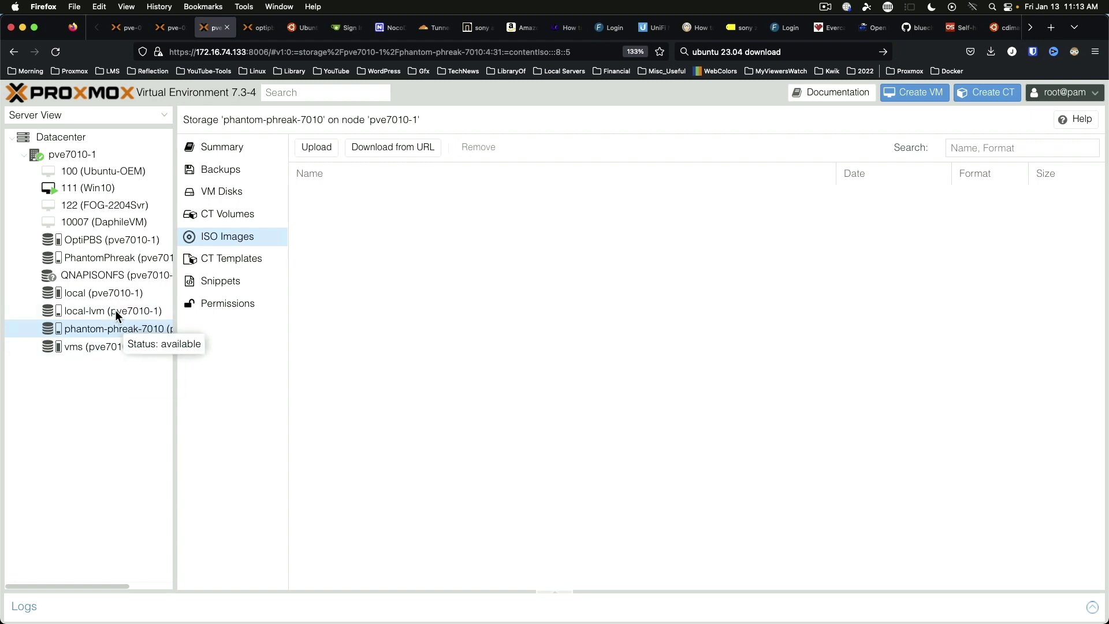
click(171, 27)
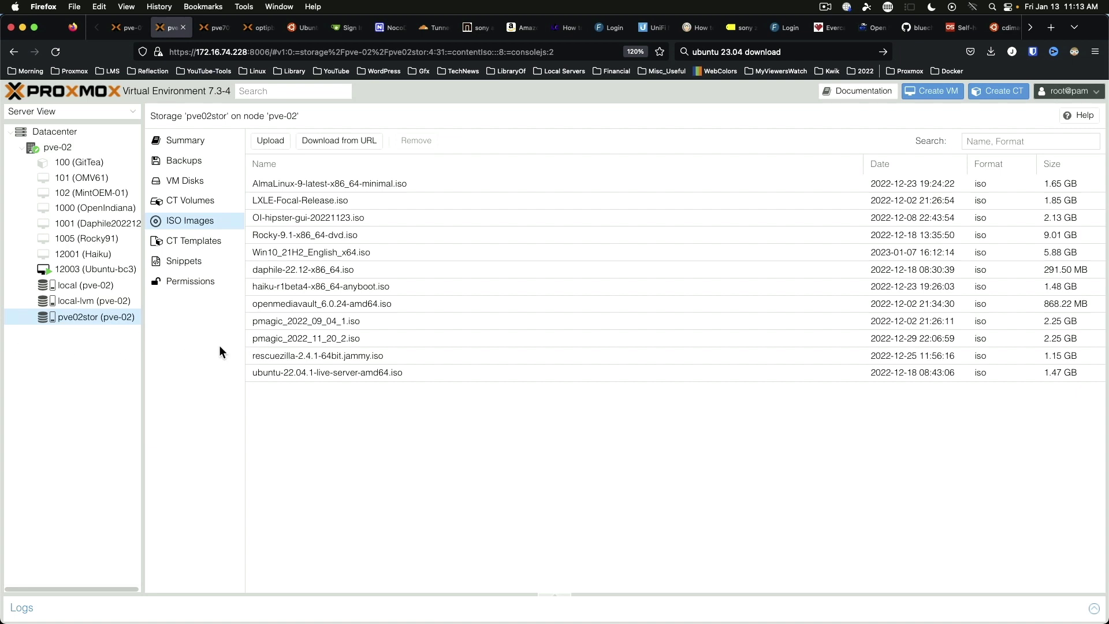
Step: Paste the lunar-desktop-amd64.iso link into Download from URL, query it, and choose SHA-256 hashing
click(349, 144)
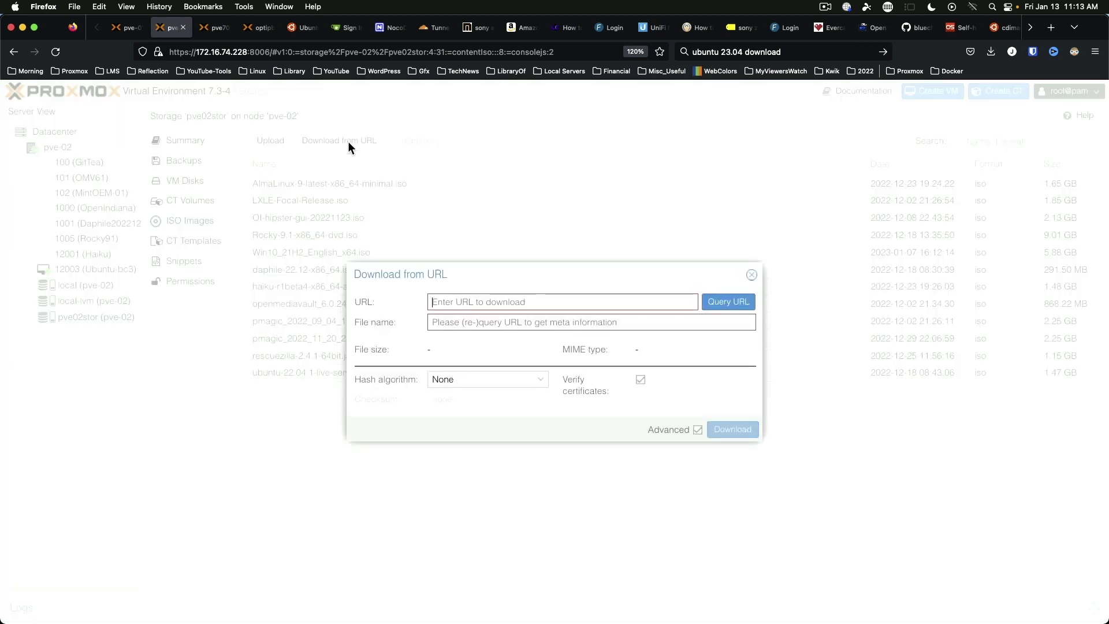
right_click(454, 301)
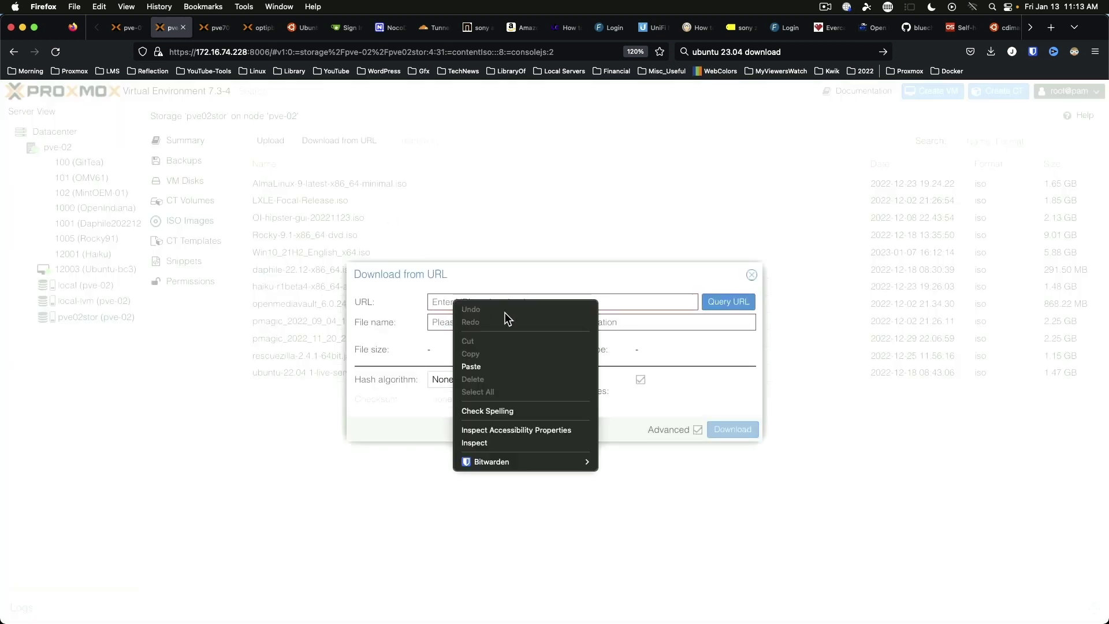
click(503, 366)
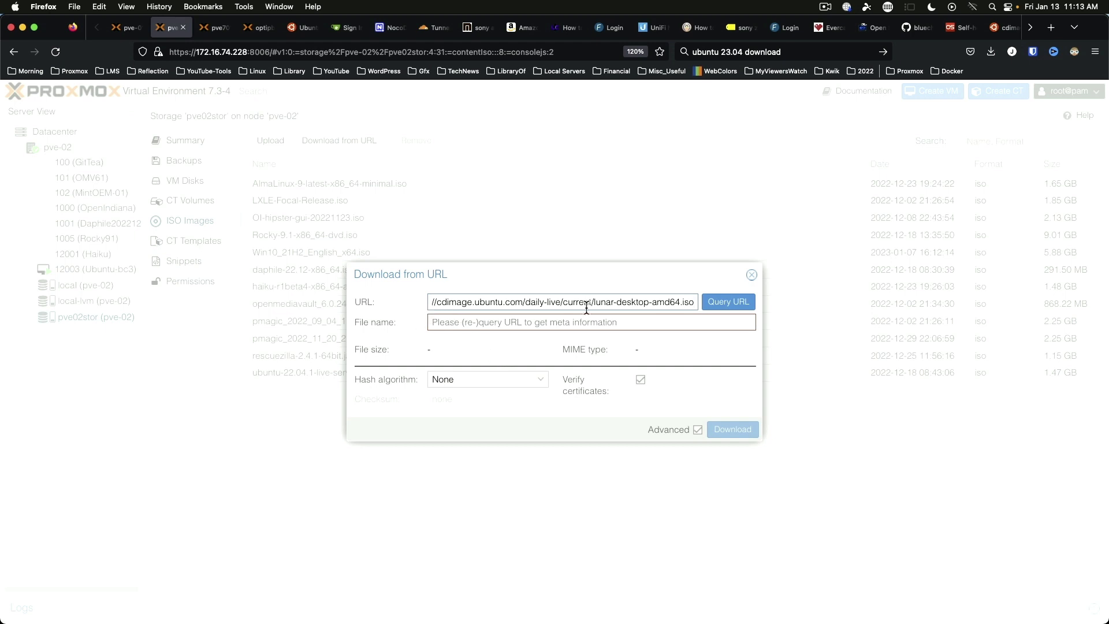
click(730, 301)
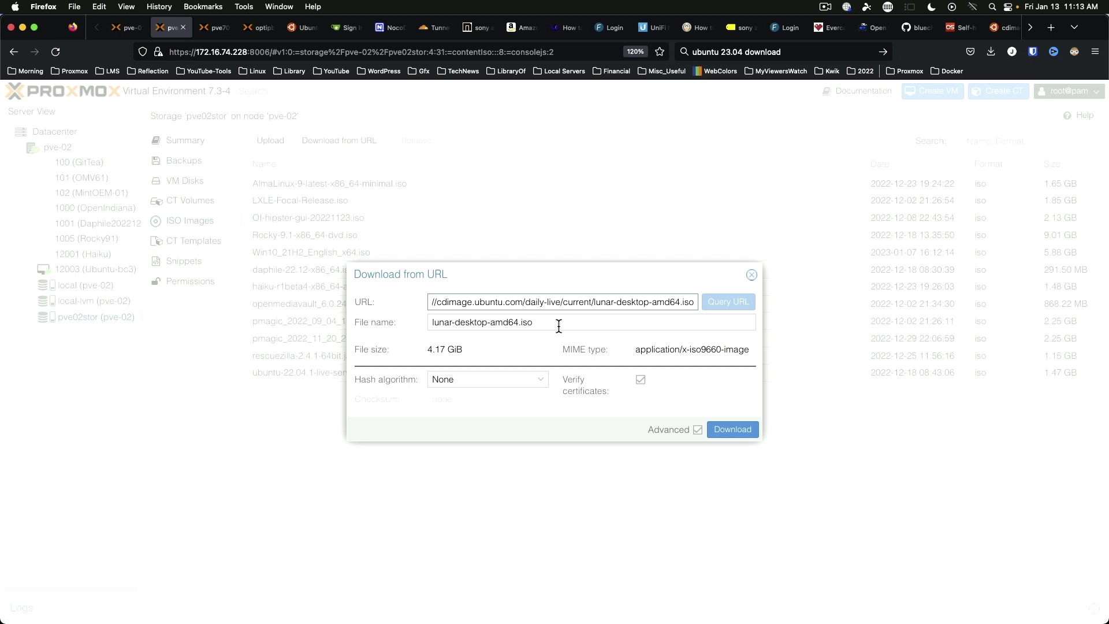
drag(558, 324, 353, 317)
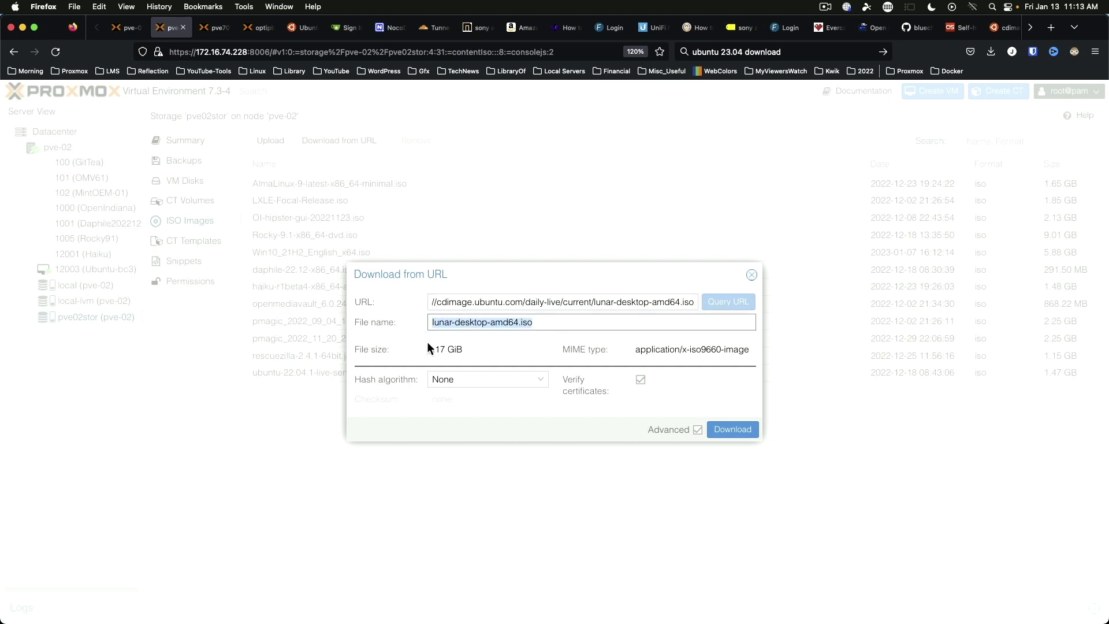
click(542, 381)
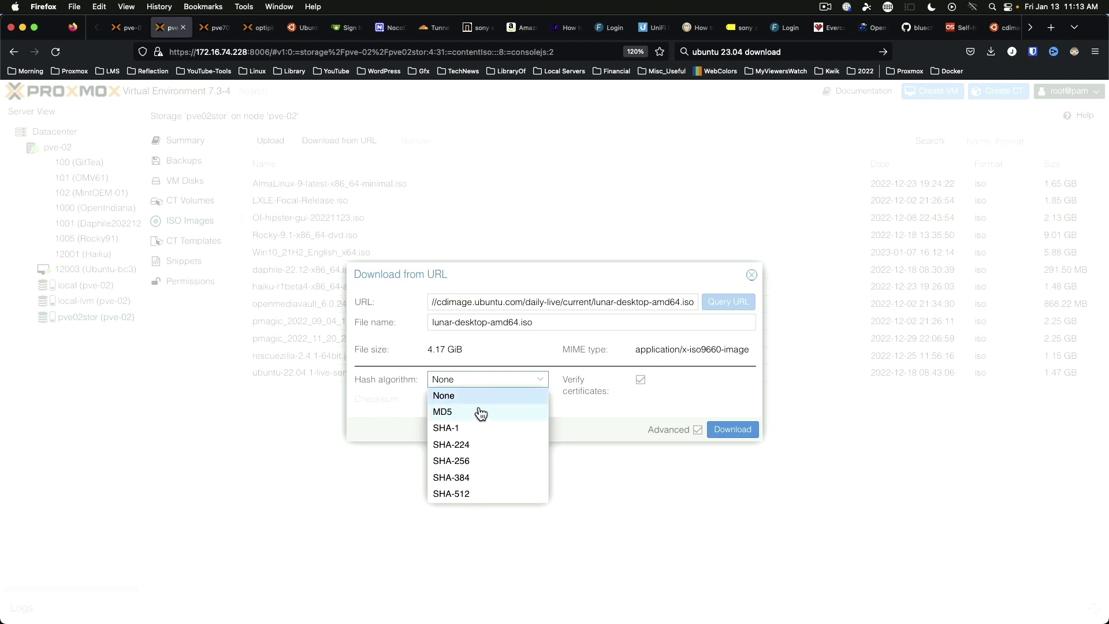
click(468, 462)
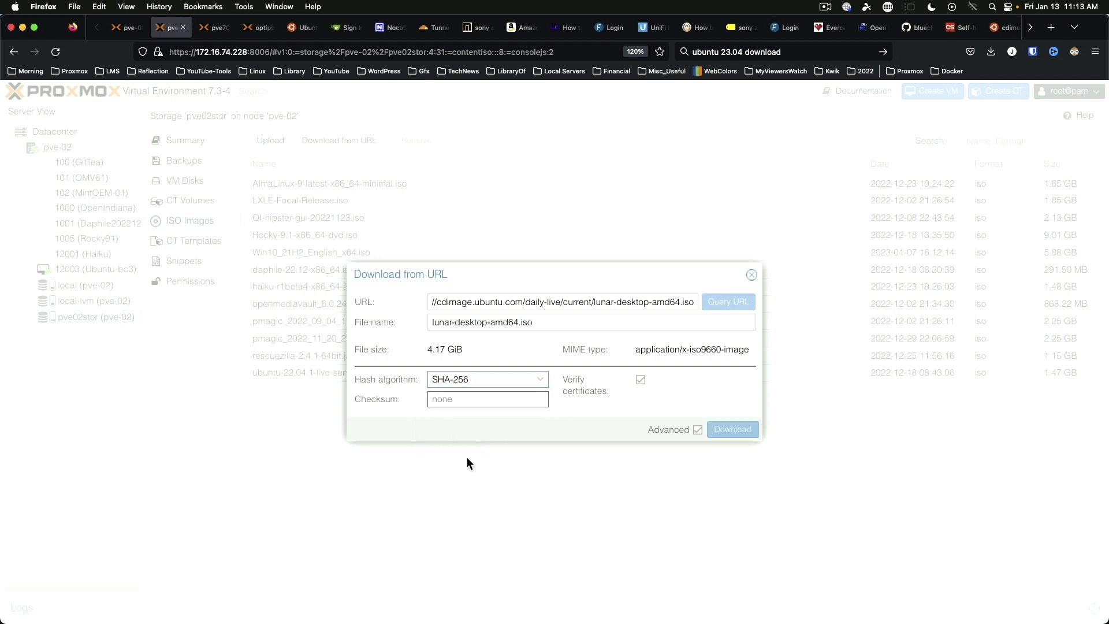
Step: Open the daily build's SHA256SUMS file and copy the lunar-desktop-amd64.iso checksum
click(300, 27)
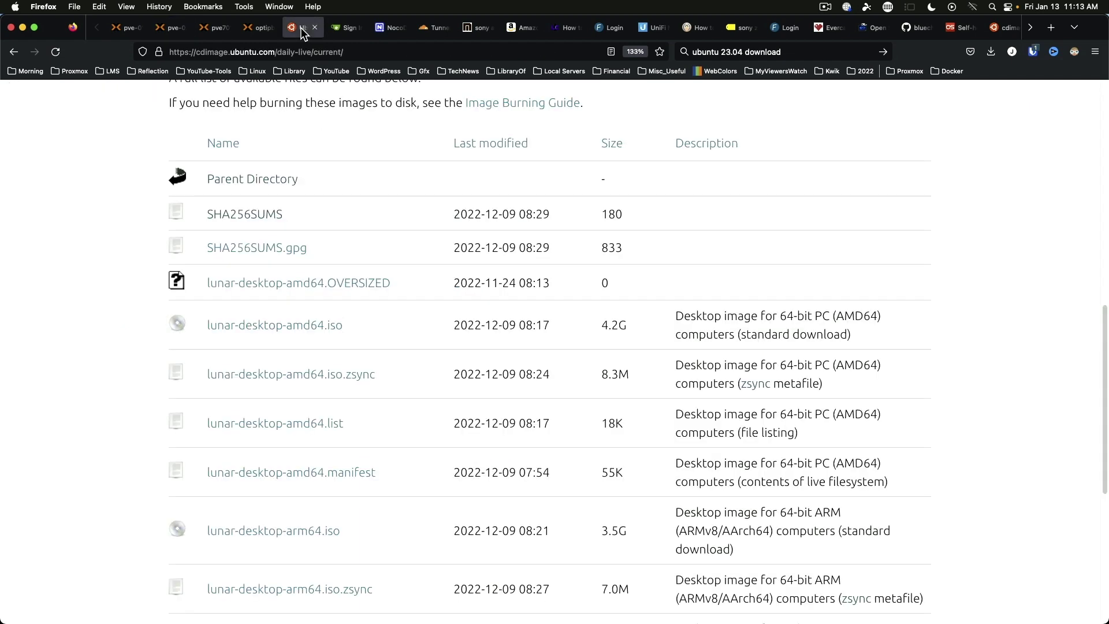
click(228, 222)
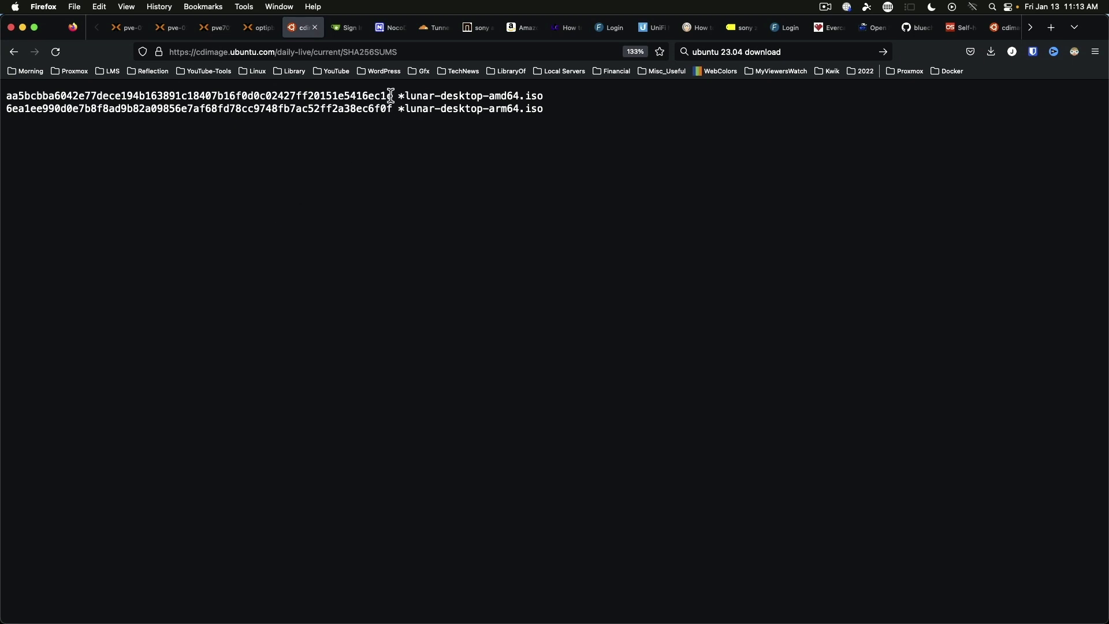
drag(392, 94, 5, 96)
right_click(46, 95)
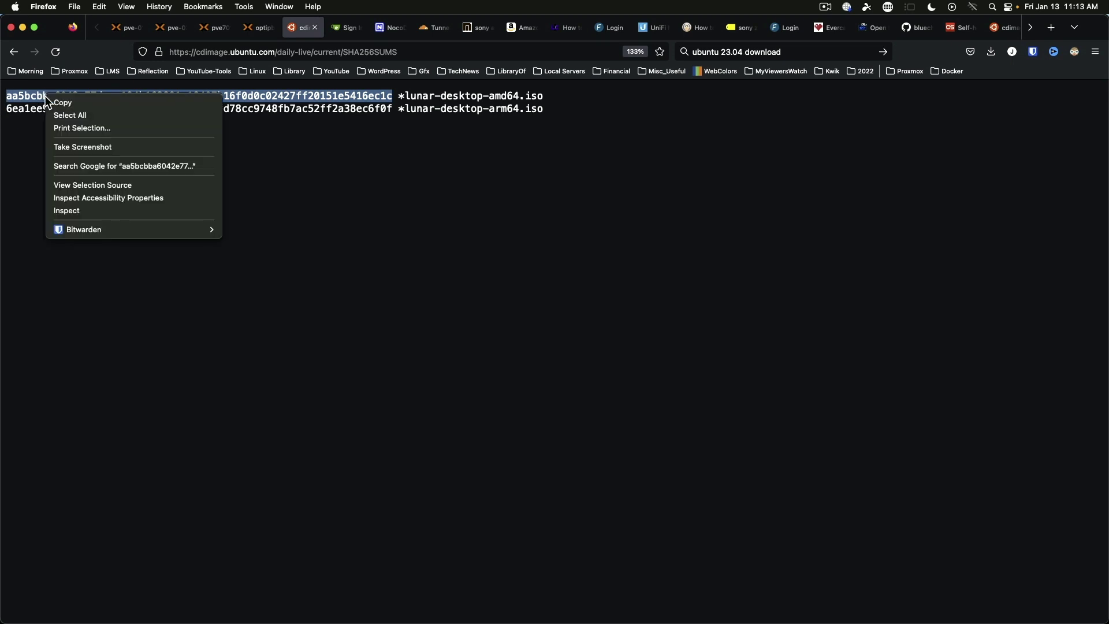
click(64, 104)
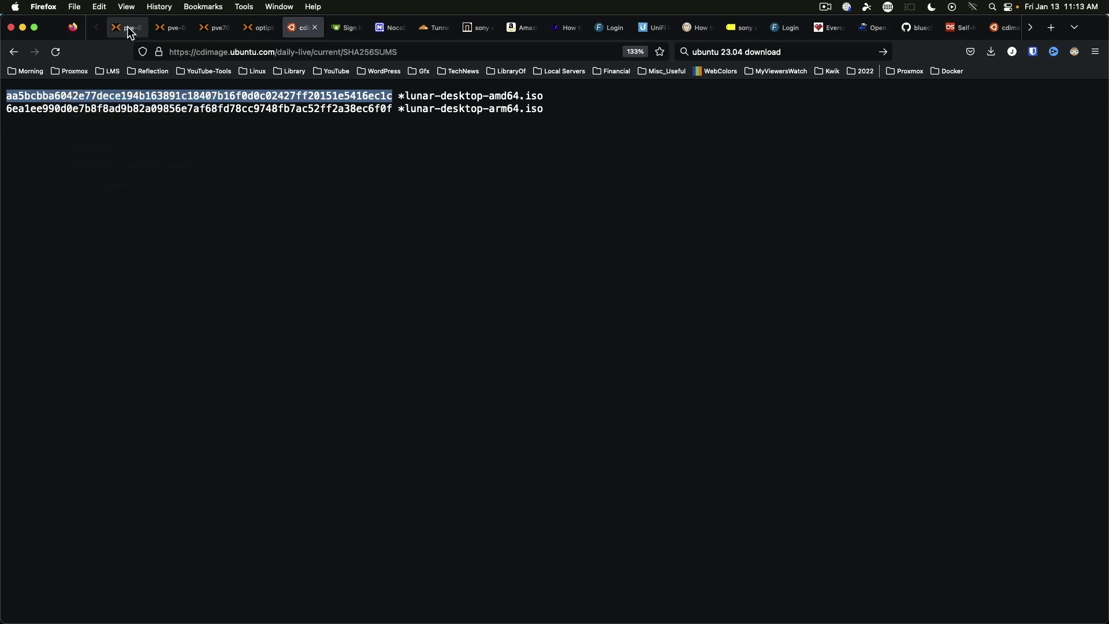
Step: Paste the SHA-256 checksum, download the ISO to pve02stor, and view pve-01's ISO list
click(167, 28)
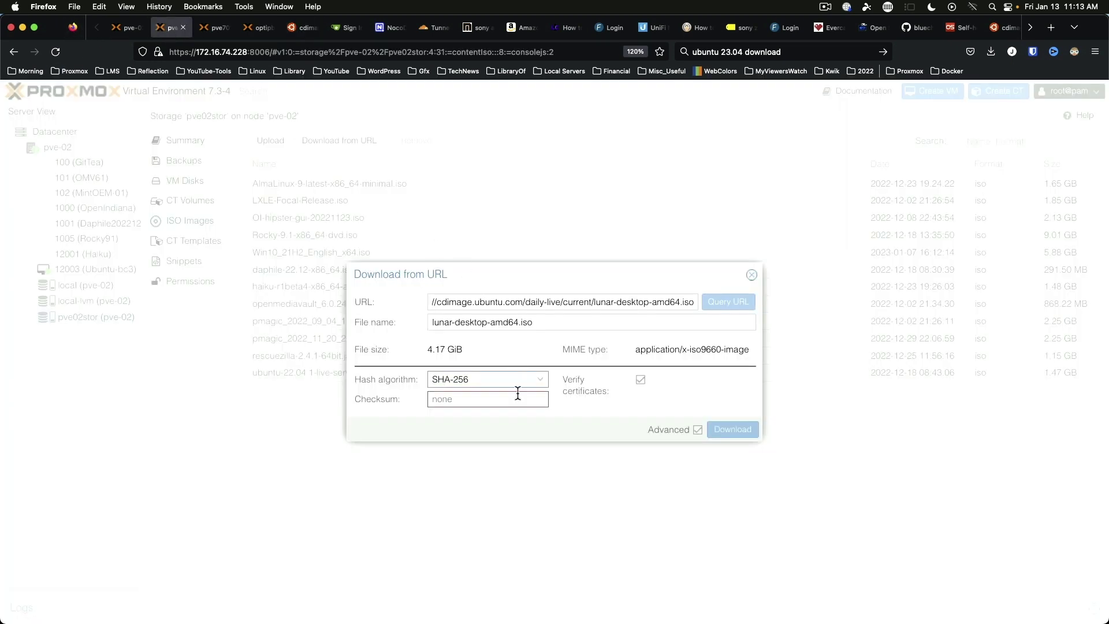
right_click(473, 401)
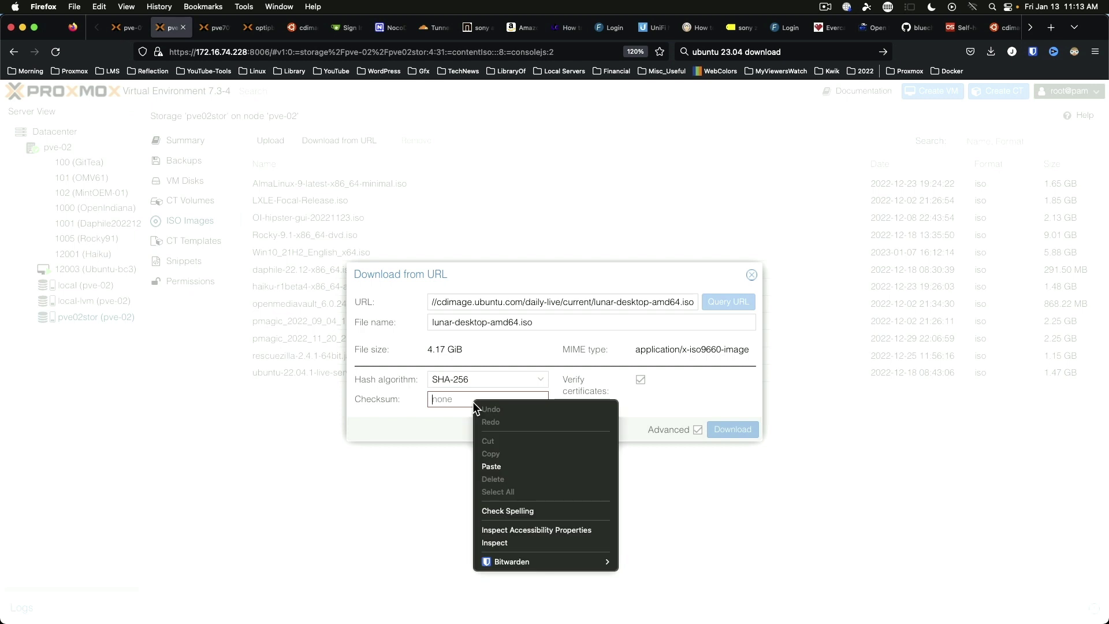
click(514, 464)
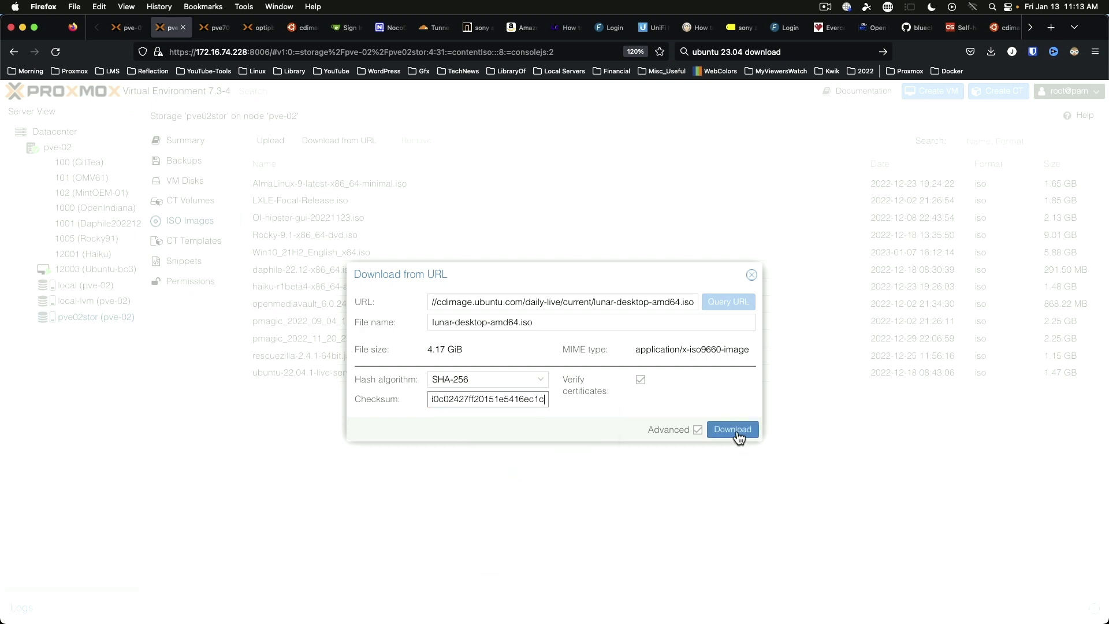
click(737, 432)
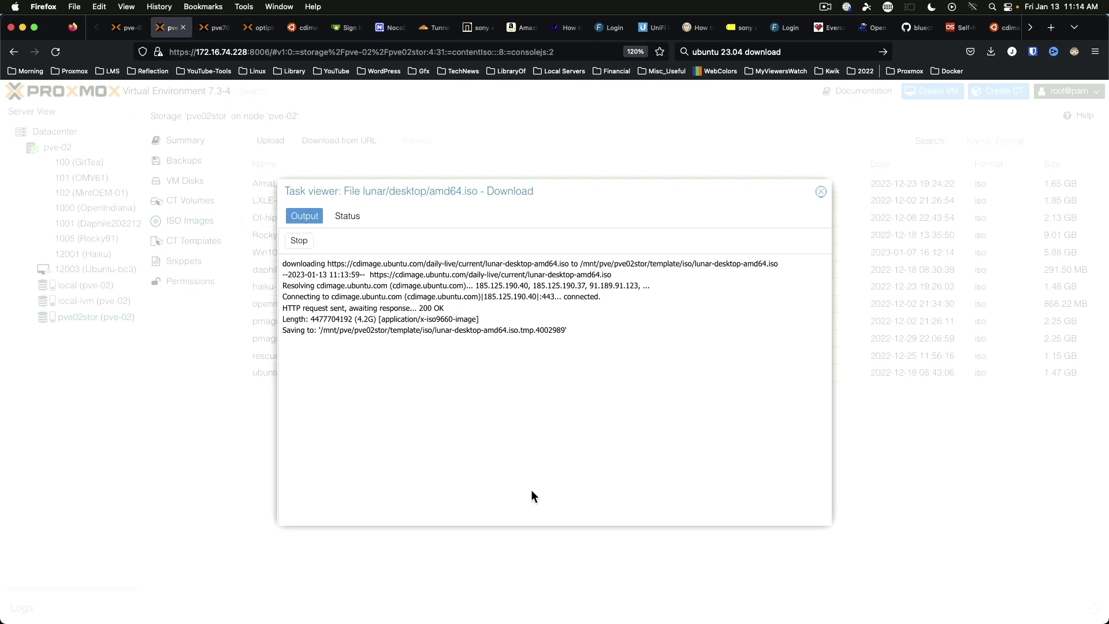
click(119, 29)
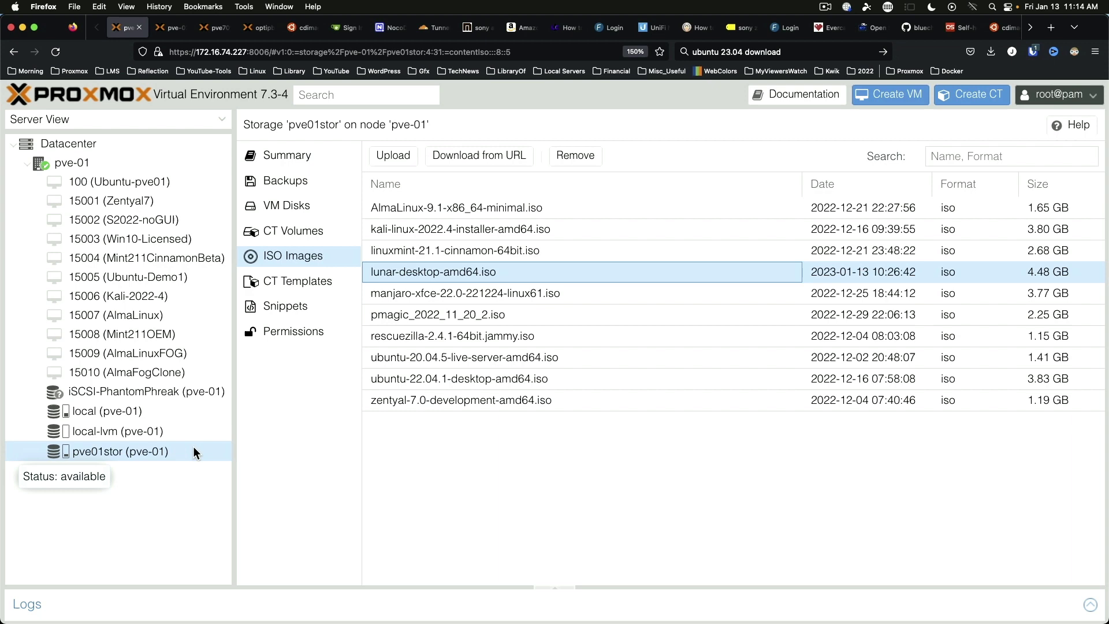
Step: Create a new VM on node pve-01 named UbuntuLunarDaily
right_click(74, 166)
click(138, 198)
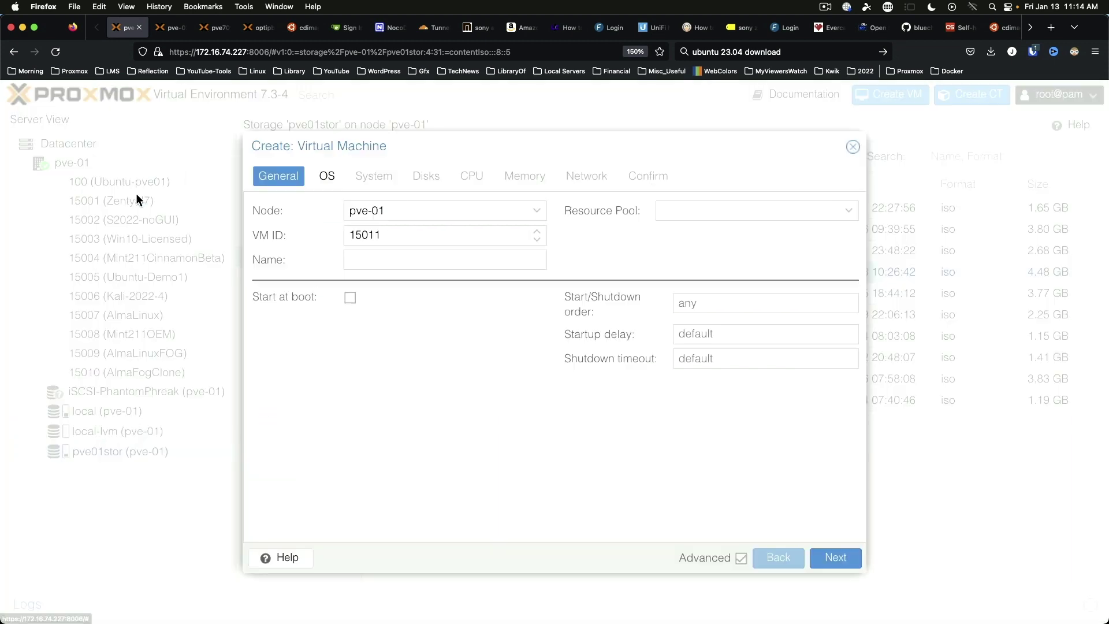
click(410, 262)
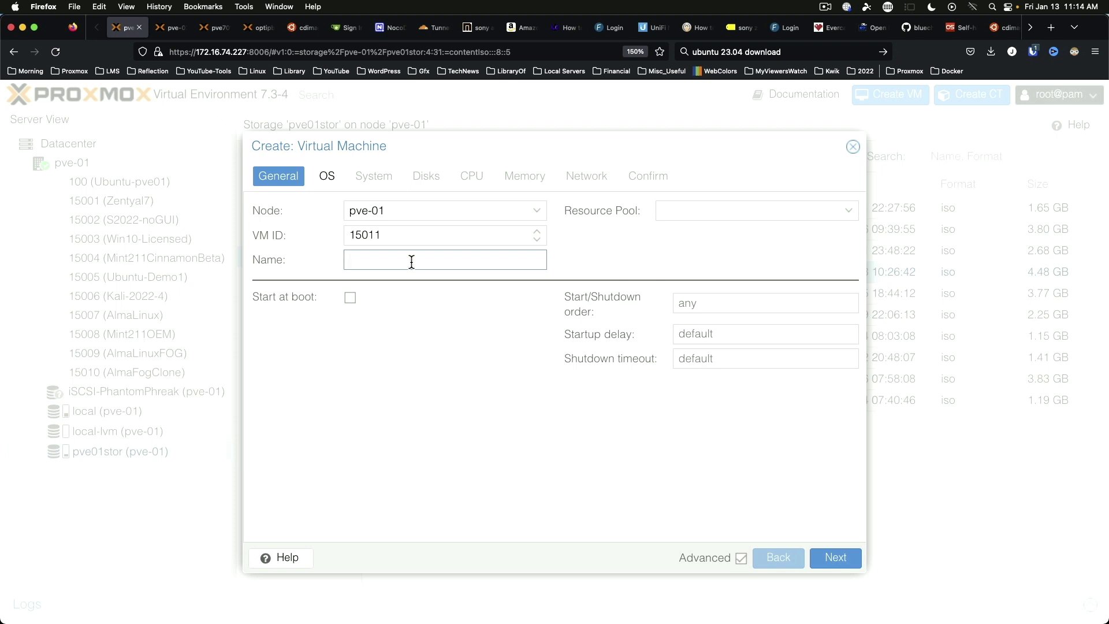
text(UbuntuLunarDaily)
Step: Set the VM's install media to lunar-desktop-amd64.iso from pve01stor storage
click(323, 176)
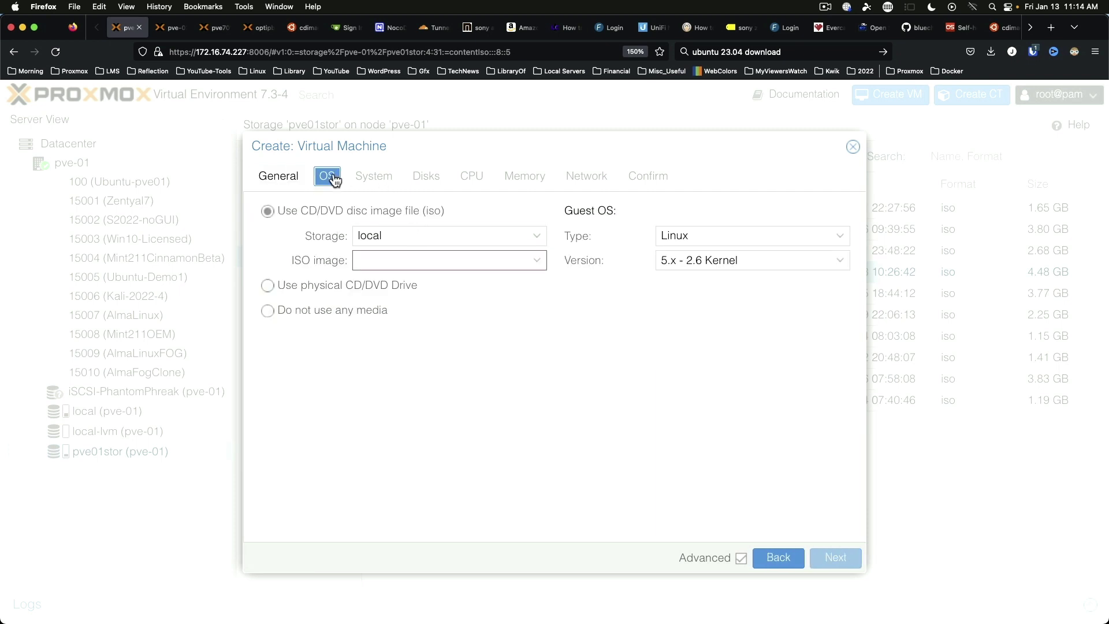
click(497, 232)
click(492, 301)
click(512, 257)
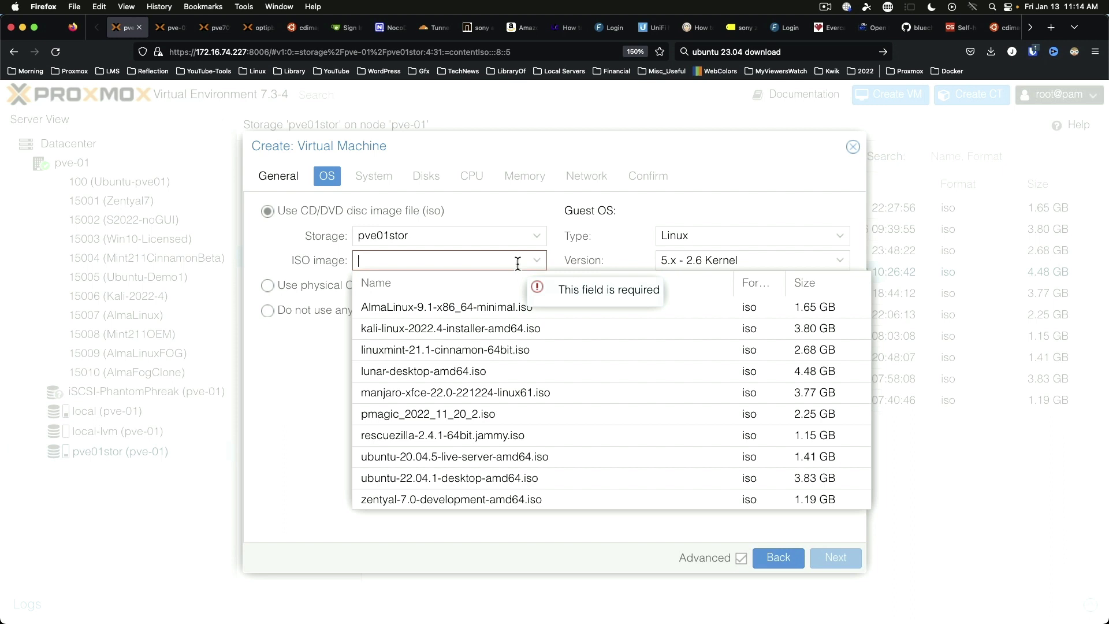
click(425, 370)
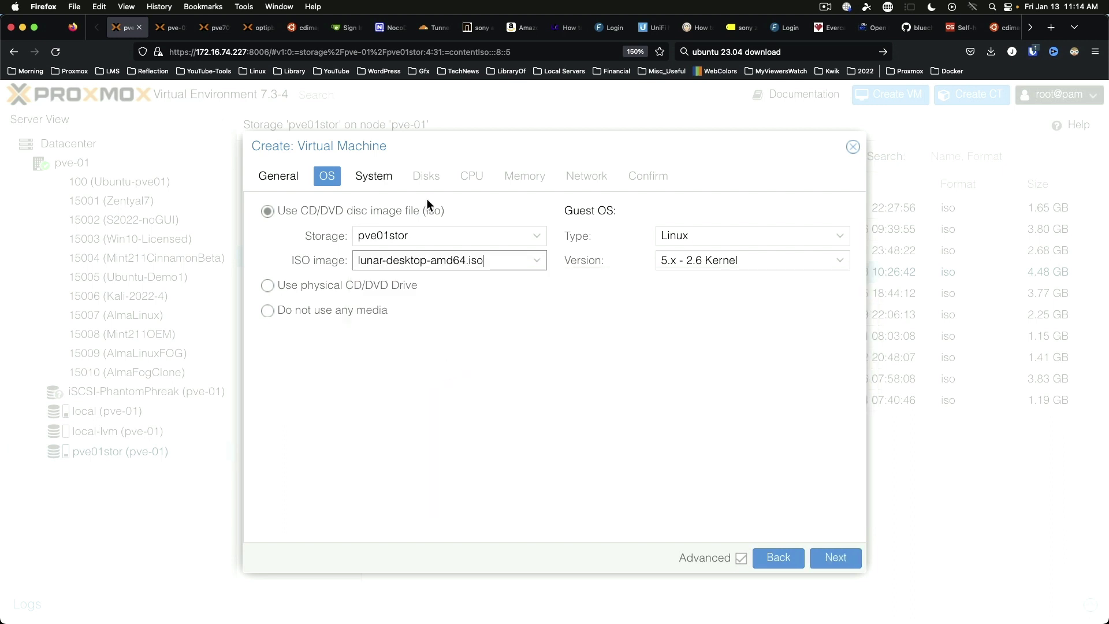
Step: Give the VM a 40 GiB disk on pve01stor with SSD emulation enabled
click(378, 178)
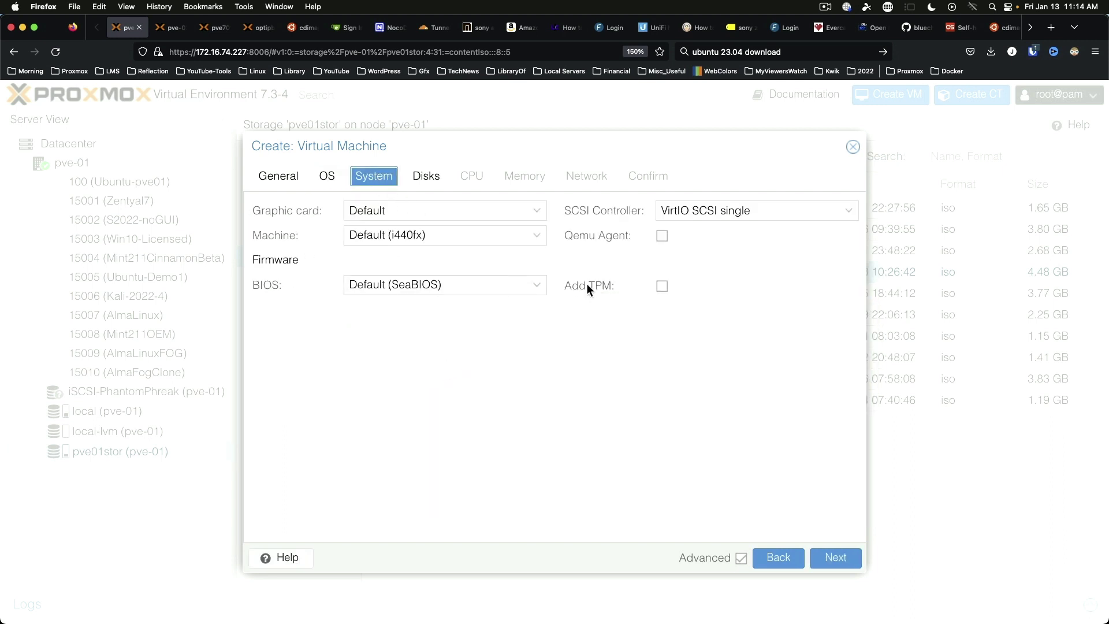
click(426, 183)
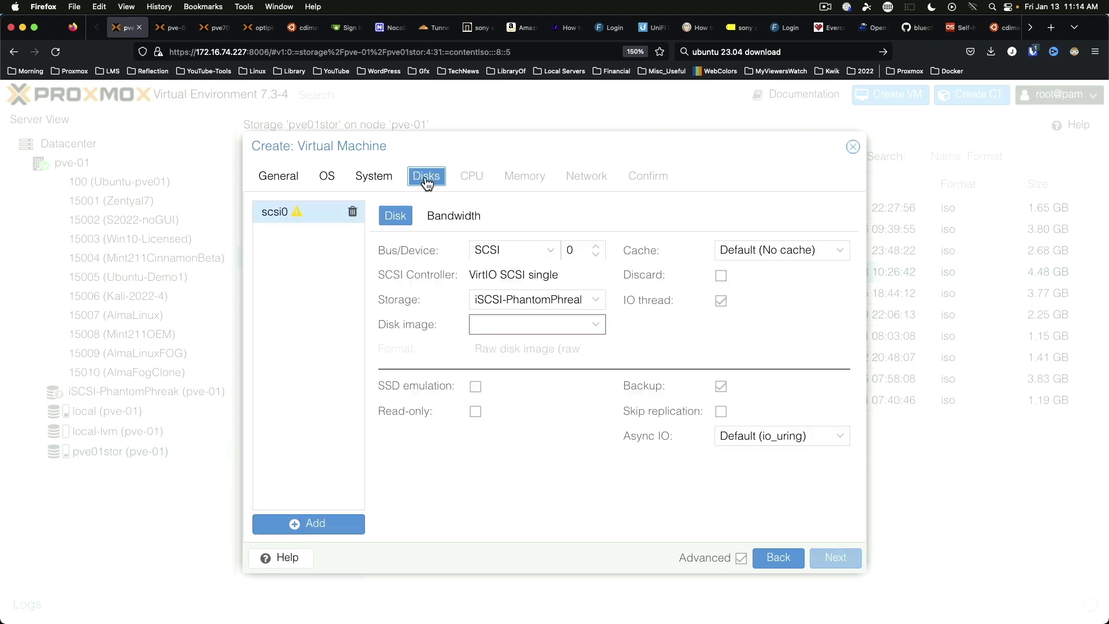
click(525, 298)
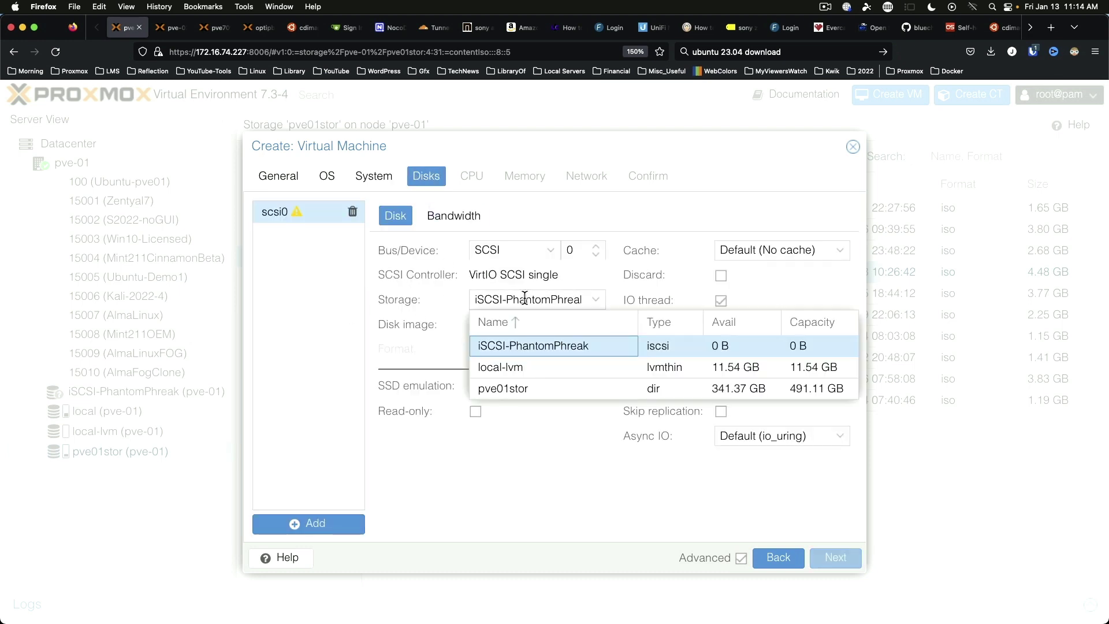
click(499, 390)
double_click(533, 326)
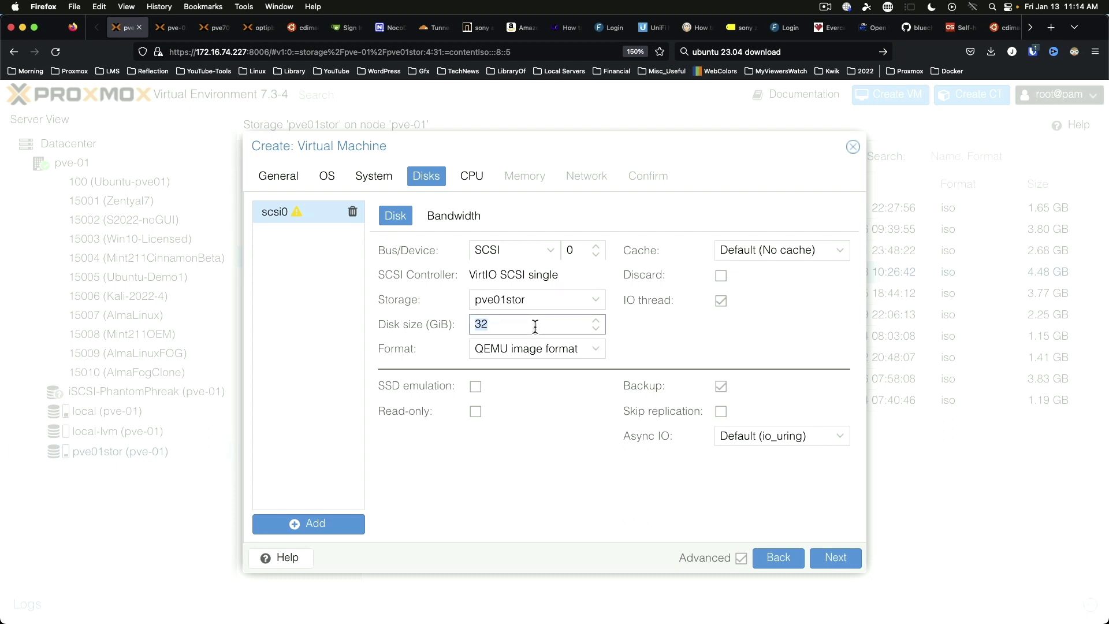
text(40)
click(476, 387)
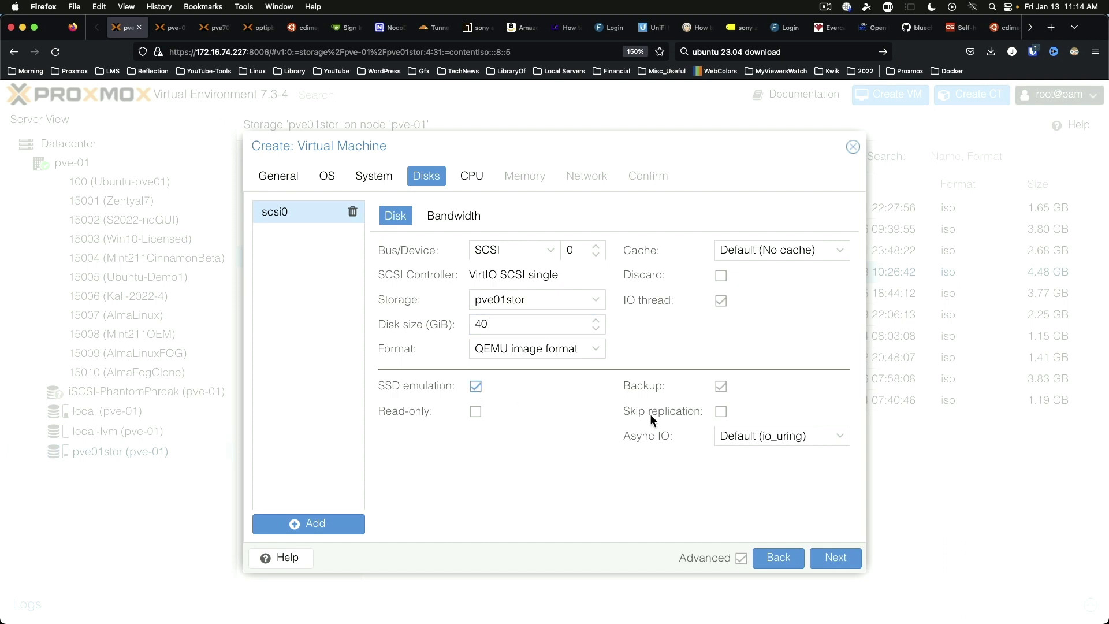
Step: Set the VM's CPU to 6 cores
click(471, 183)
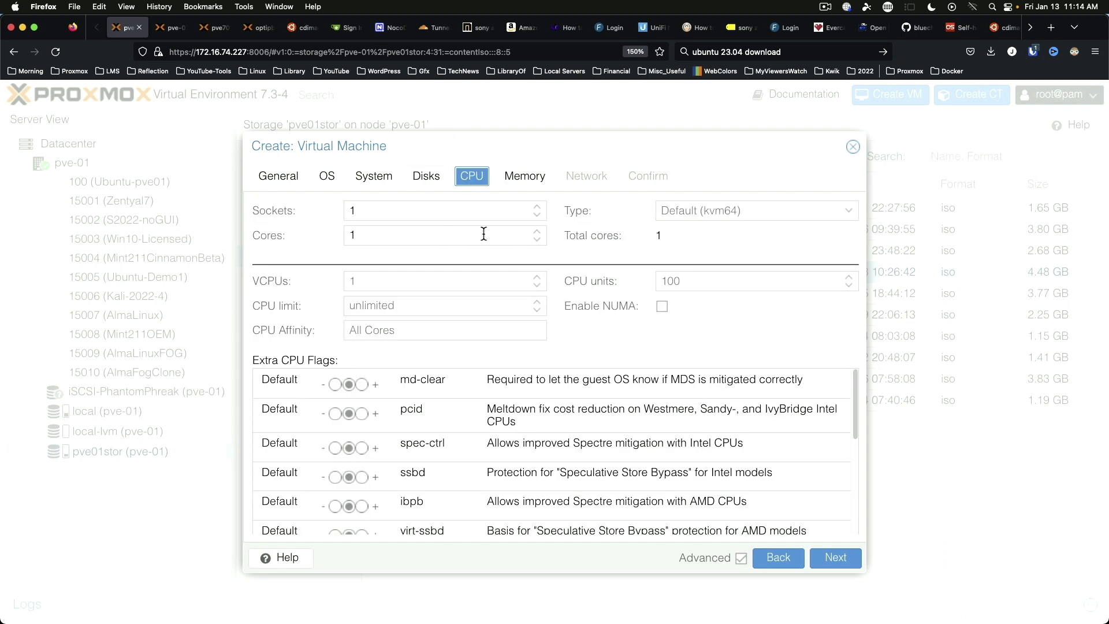
click(459, 237)
key(BackSpace)
text(7)
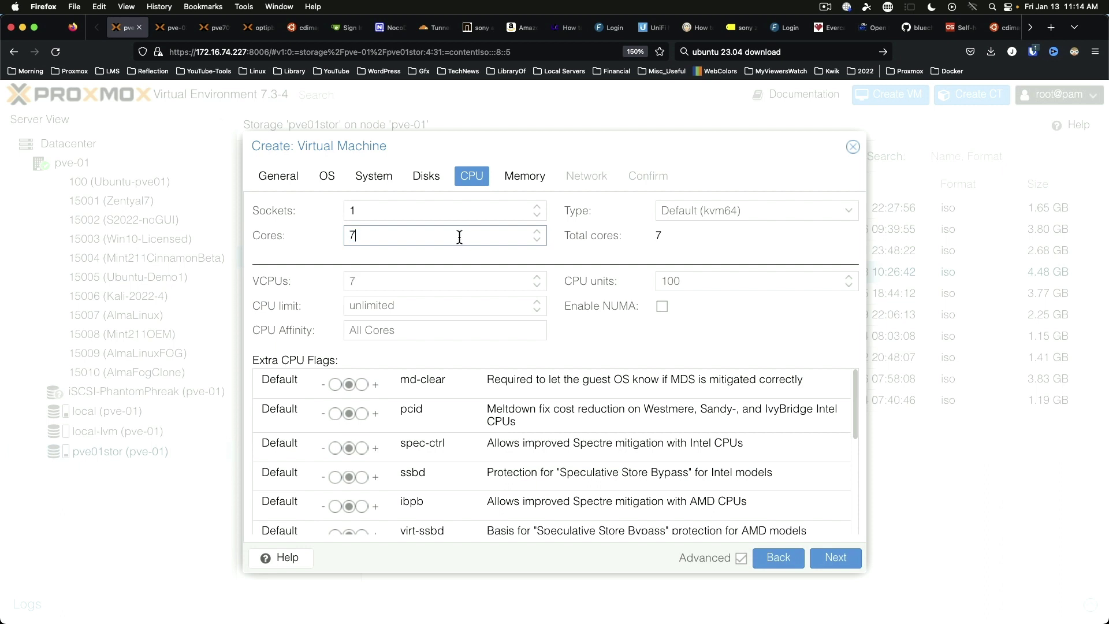
key(BackSpace)
text(6)
Step: Set the VM's memory to 6144 MiB
click(526, 181)
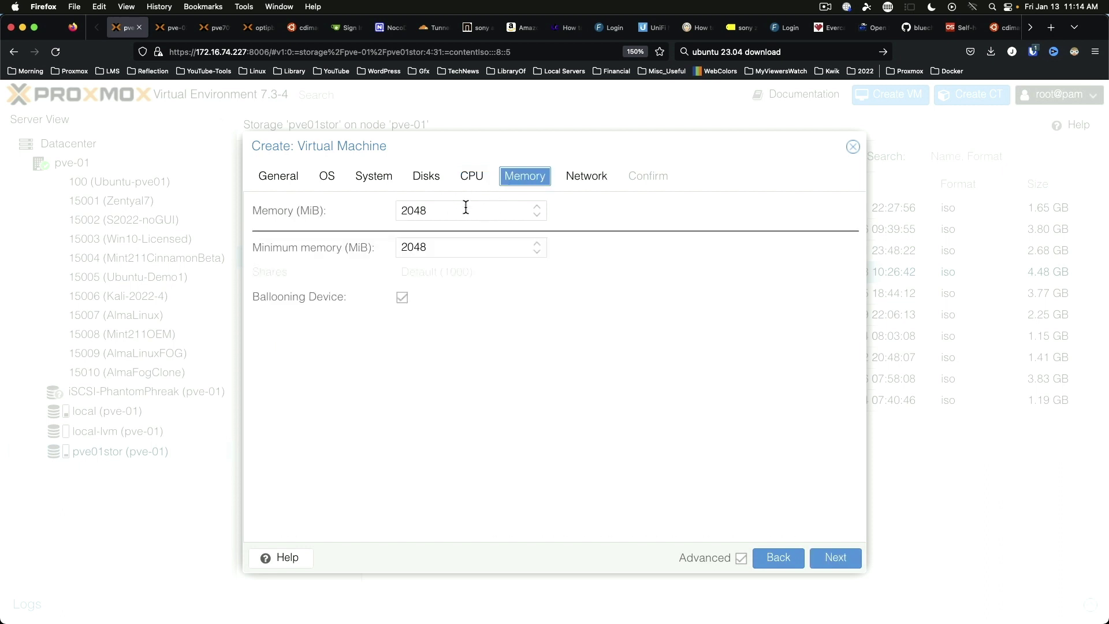
double_click(466, 208)
text(6144)
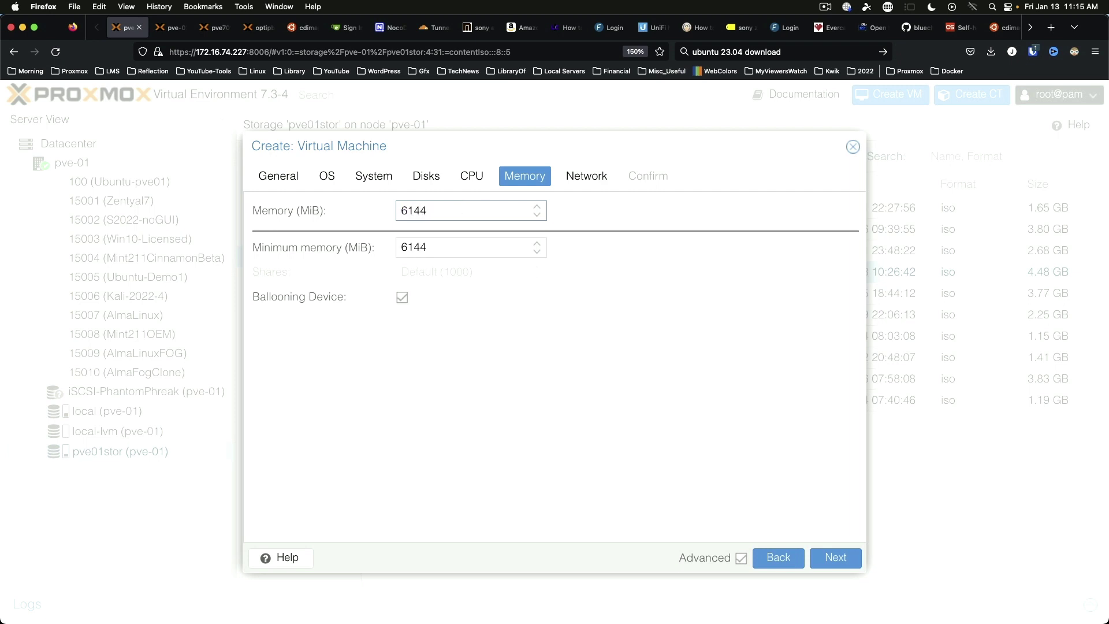
key(Tab)
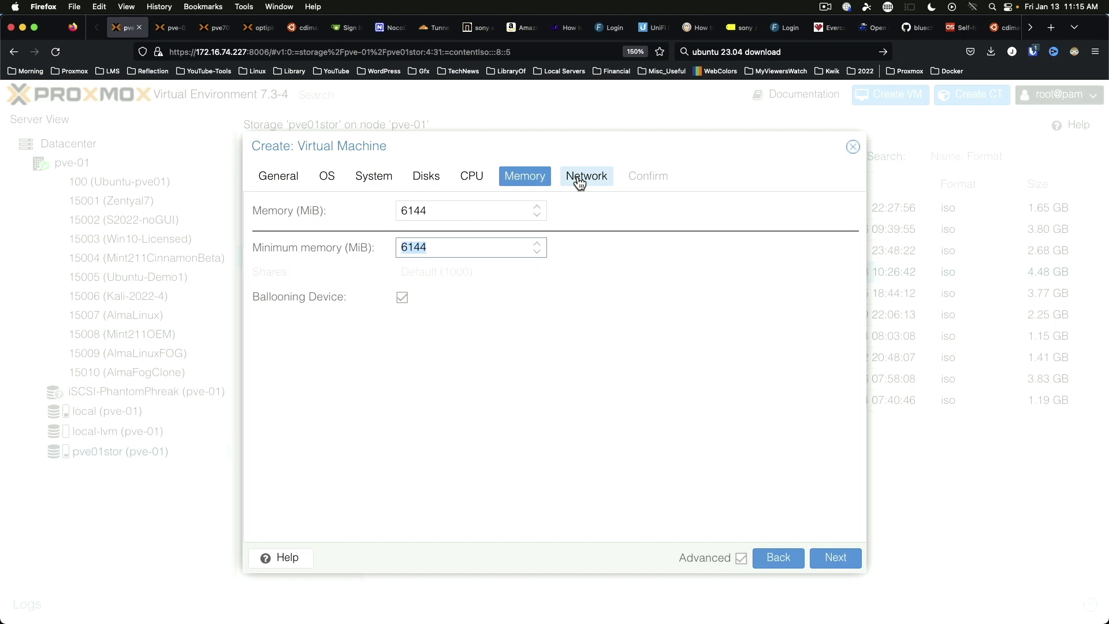
click(579, 182)
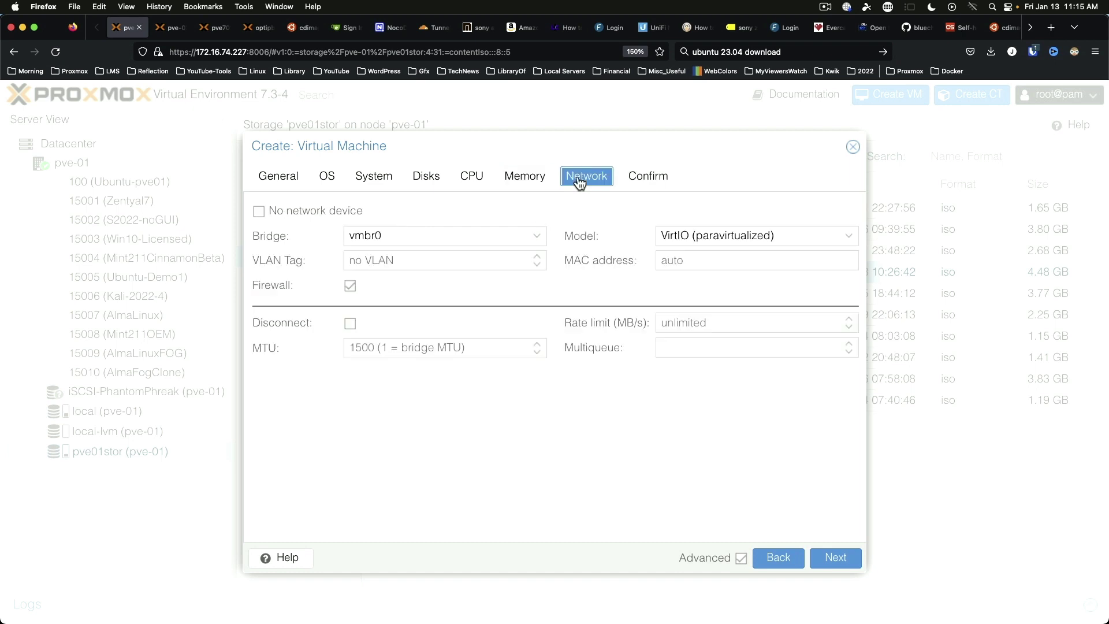
Step: Enable Start after created and finish creating VM 15011
click(646, 183)
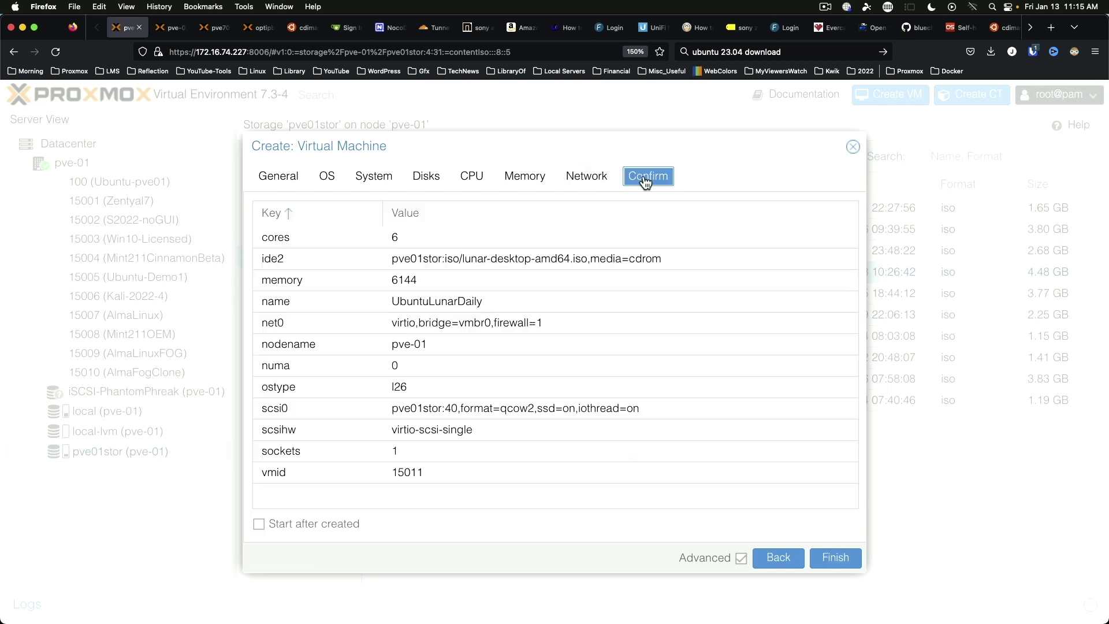
click(303, 522)
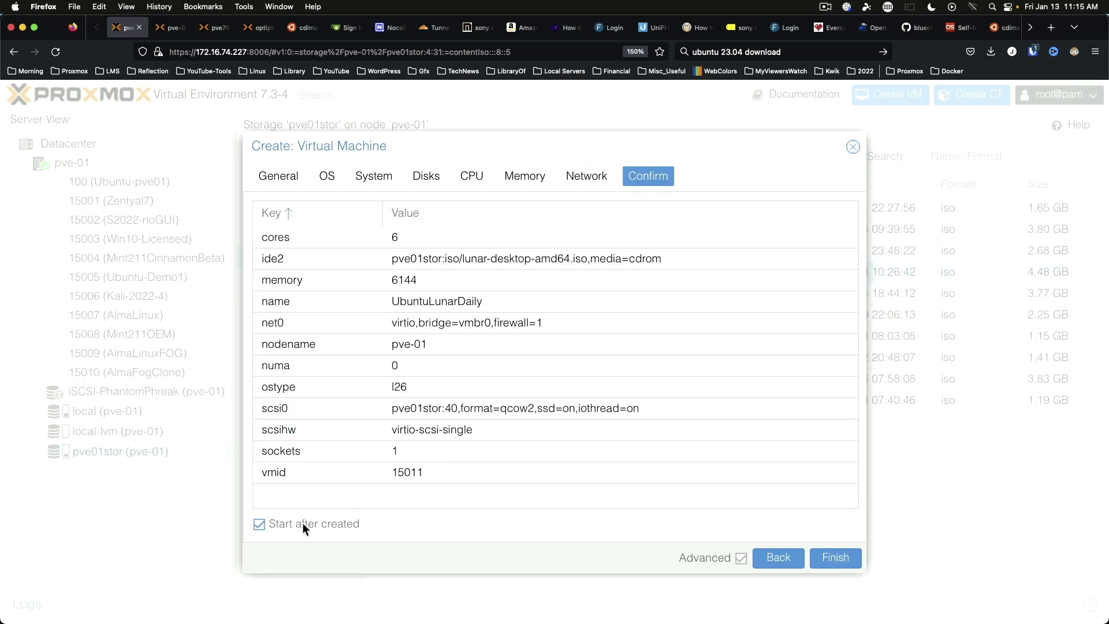
click(839, 558)
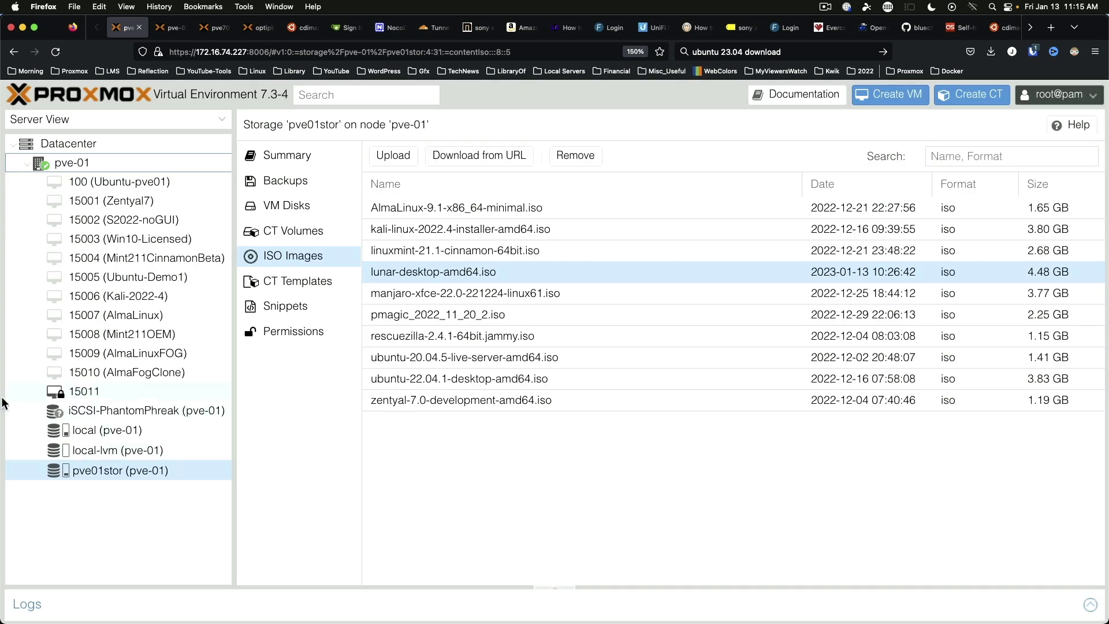
Step: Open VM 15011's console, widen it, and highlight 'Try or Install Ubuntu' in GRUB
click(98, 391)
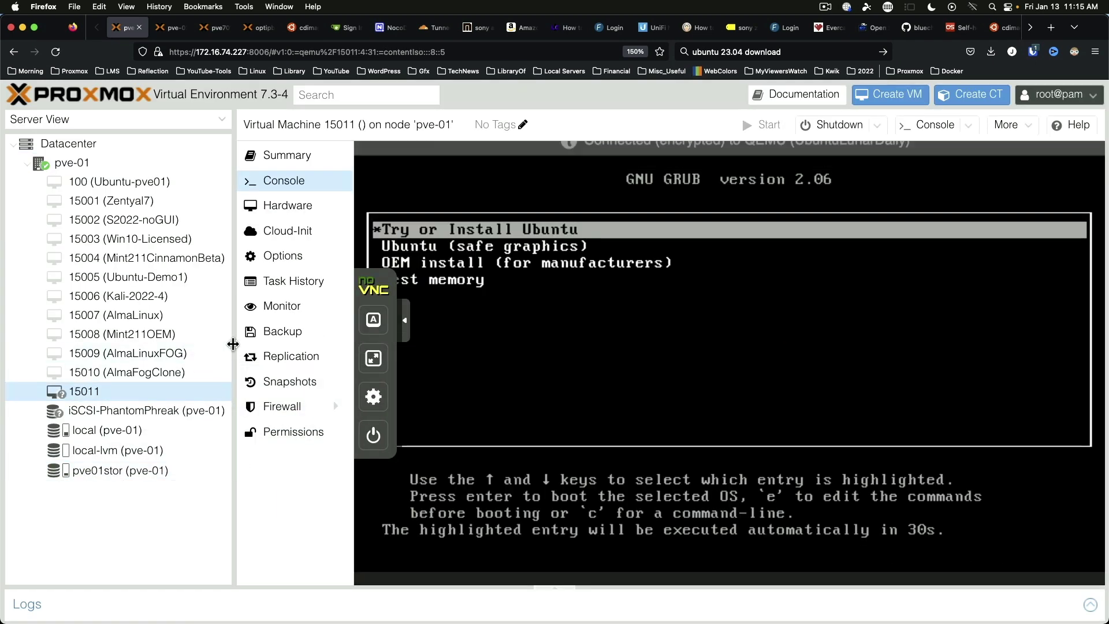
drag(233, 344, 159, 345)
key(Down)
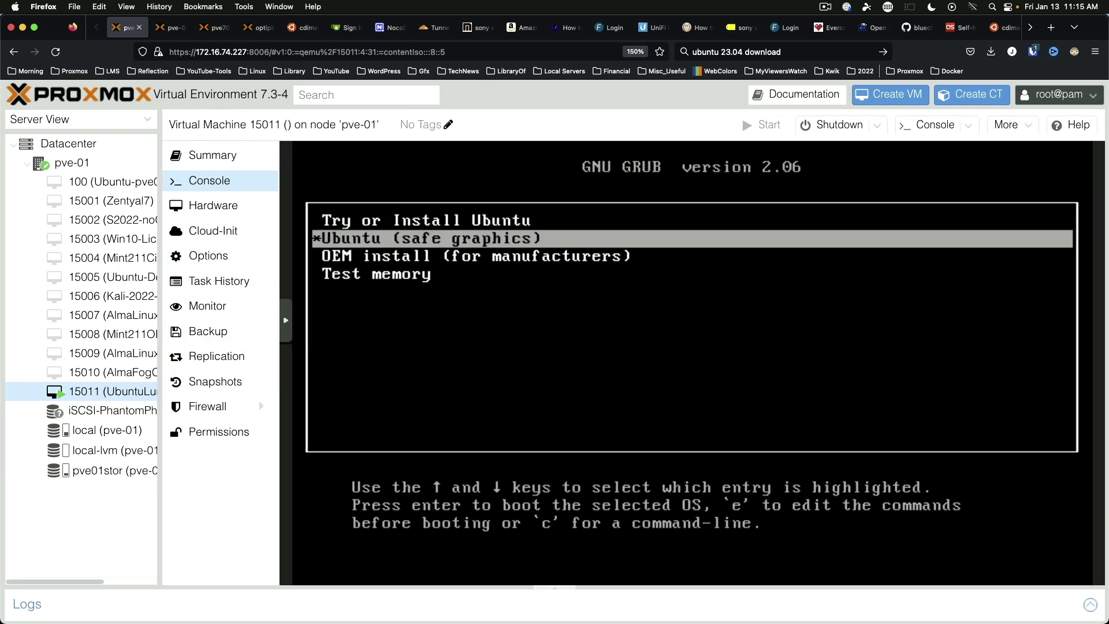
key(Up)
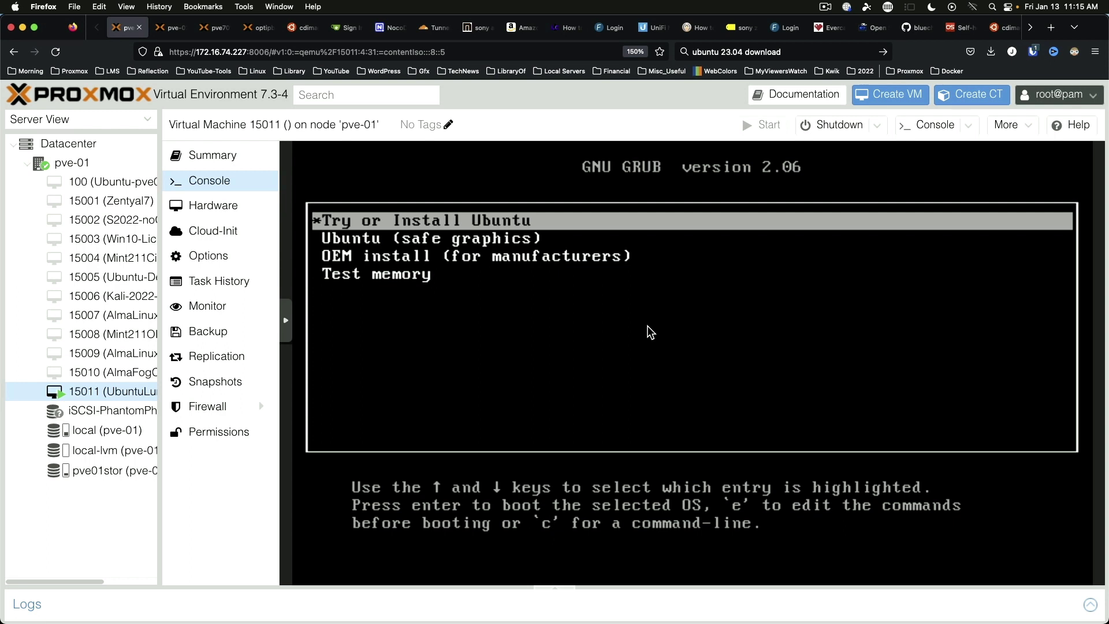
Step: Boot the 'Try or Install Ubuntu' entry and wait for the installer Welcome screen
key(Return)
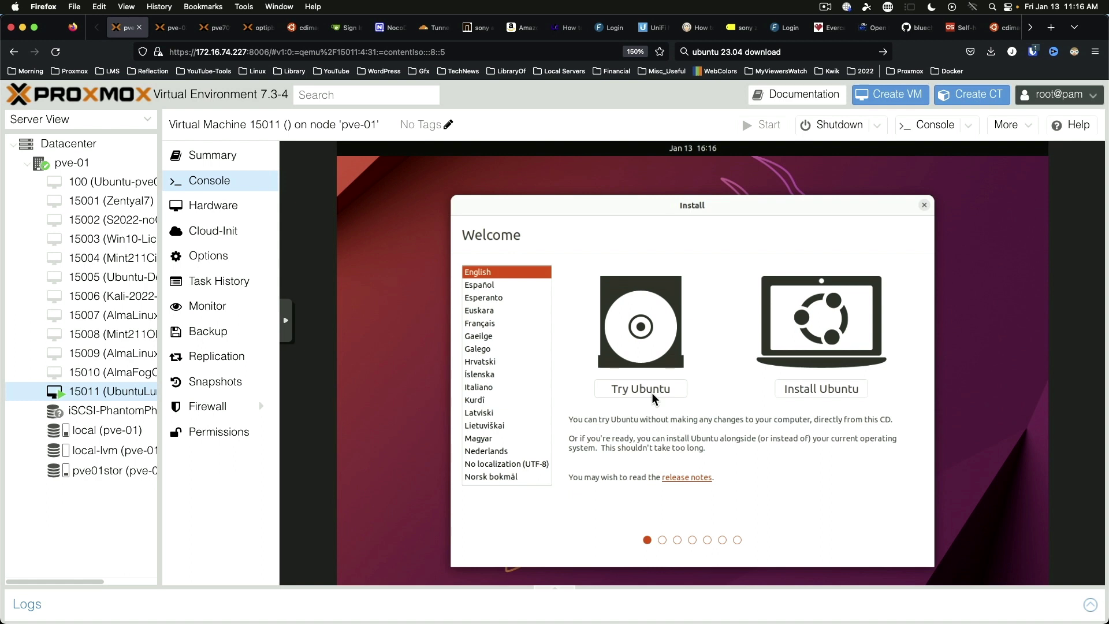
Step: Choose Install Ubuntu with English (US) keyboard and third-party software included
click(803, 387)
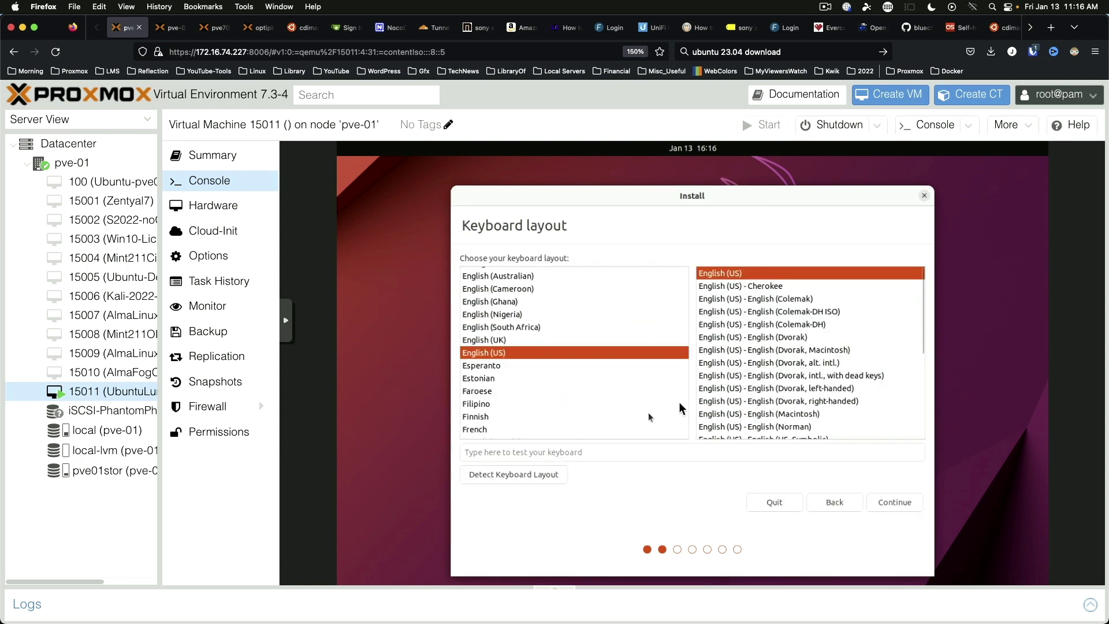
click(896, 500)
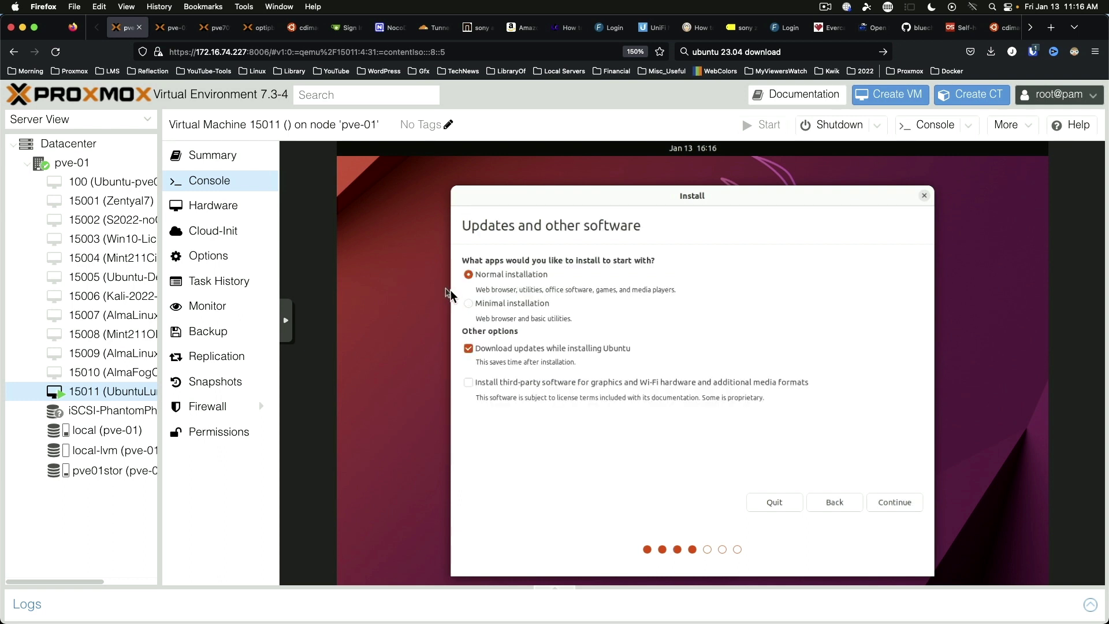
click(468, 382)
click(900, 502)
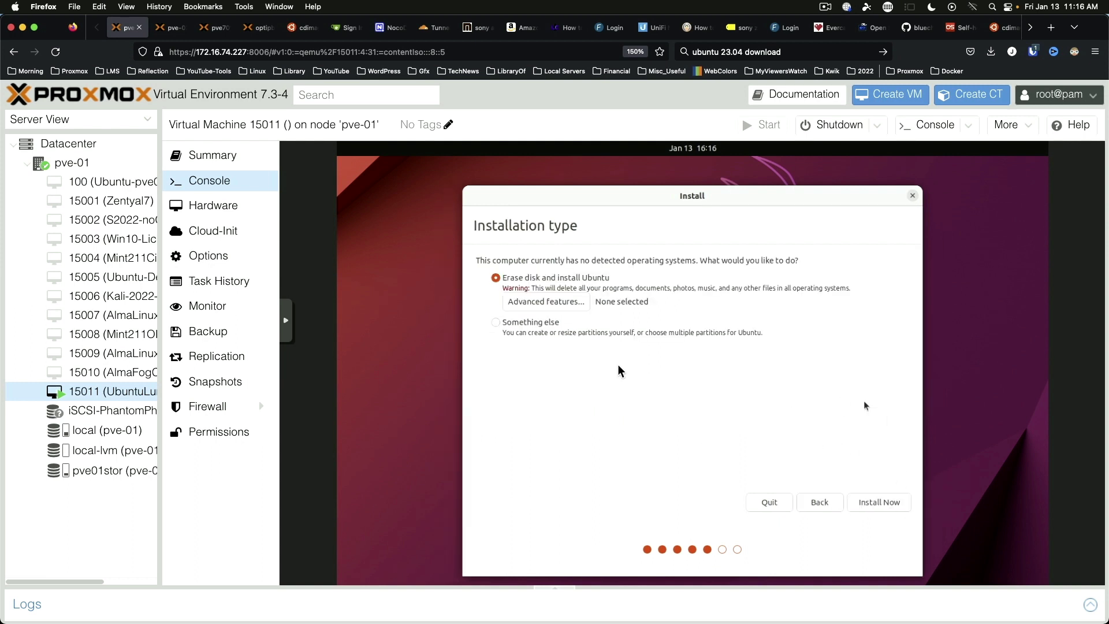
Step: Install over the whole erased disk, confirm partition changes, and accept New York location
click(881, 501)
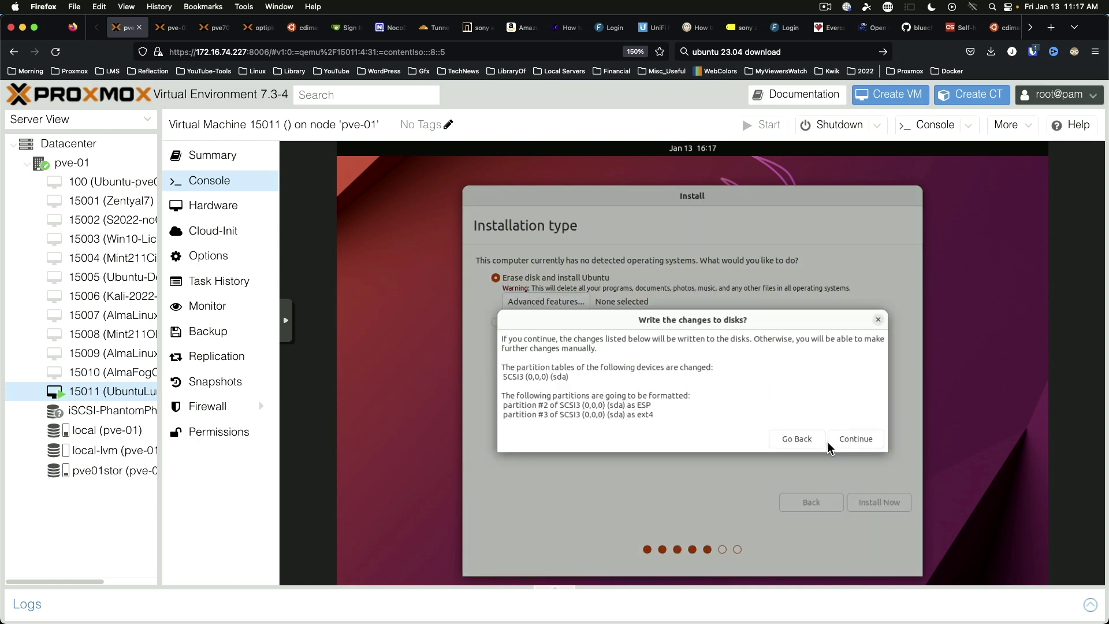
click(862, 440)
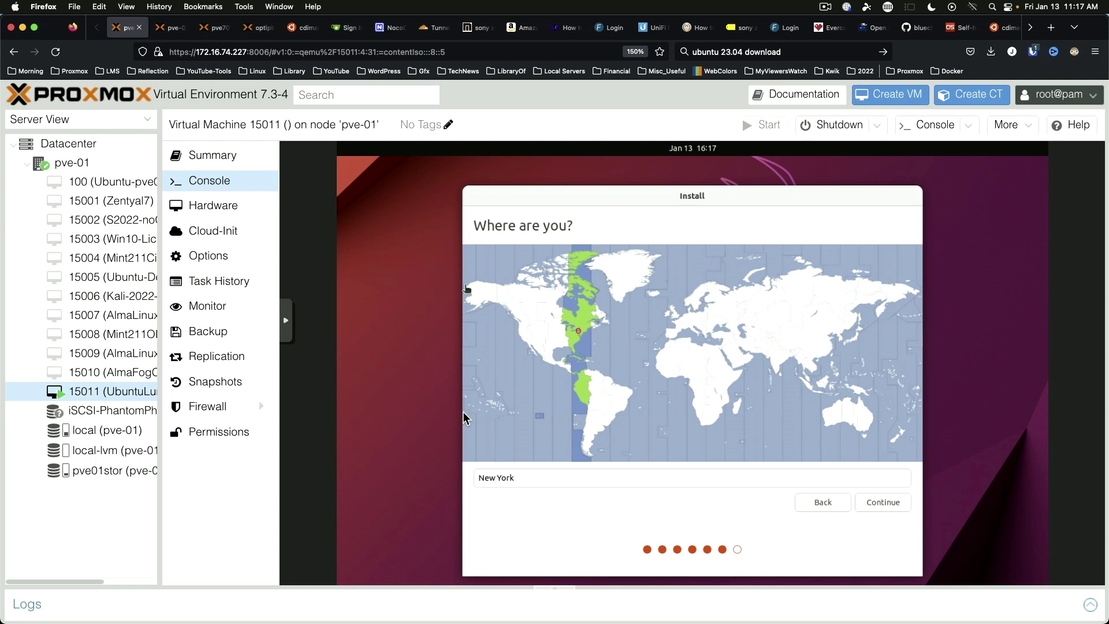
click(882, 503)
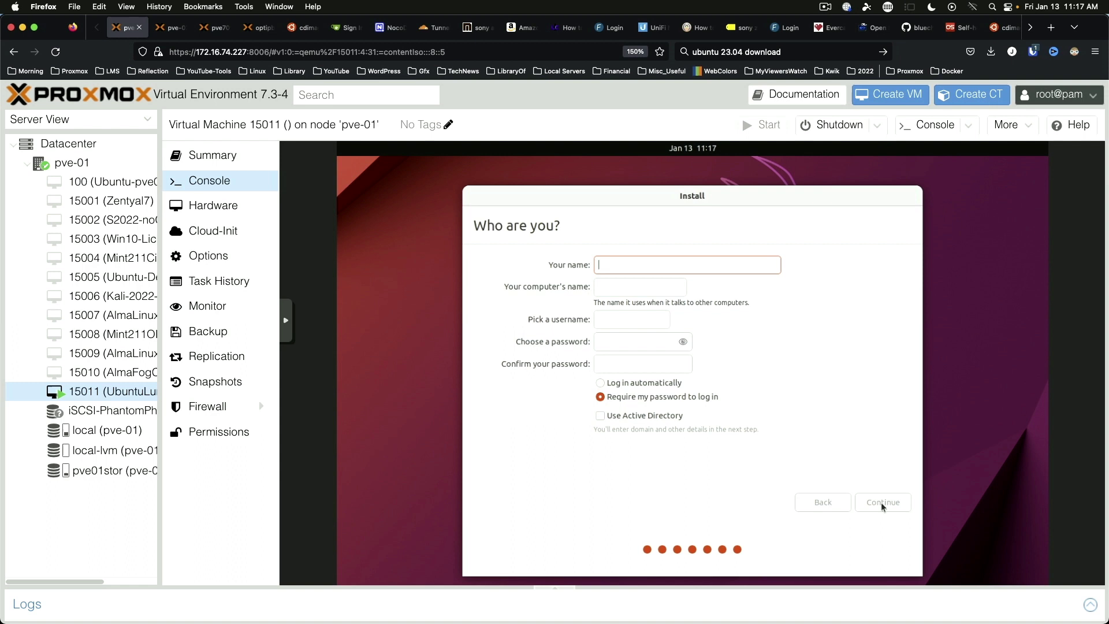
Step: Enter the user's name, username and password on 'Who are you?' and continue the install
text(jeremy)
key(Tab)
key(Tab)
key(Tab)
text(password)
key(Tab)
text(password)
click(900, 501)
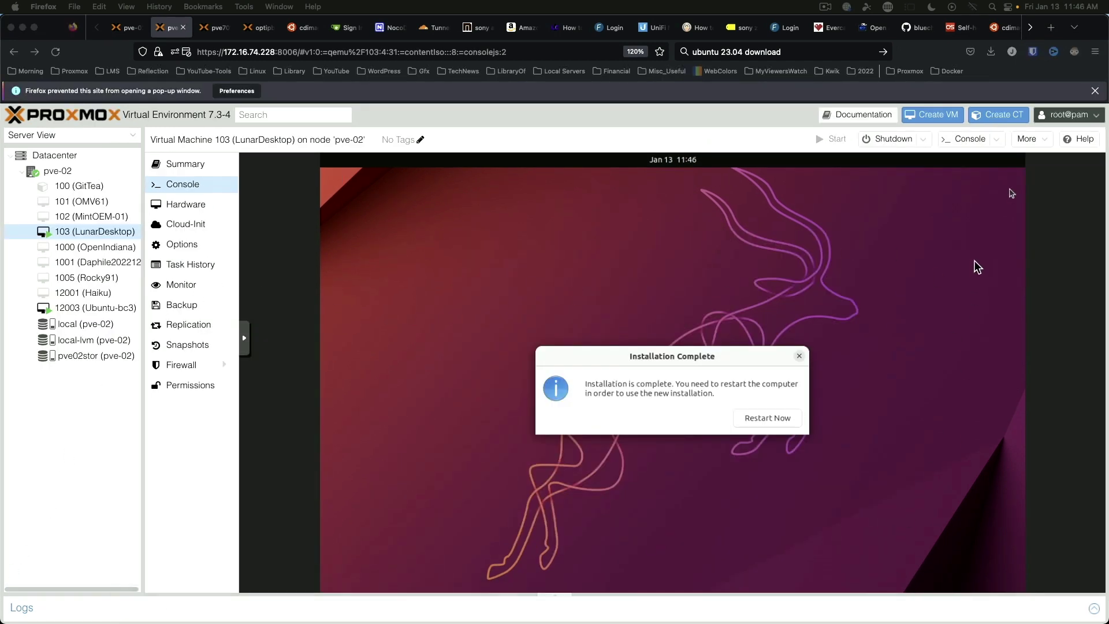
Step: Restart the VM and set its CD/DVD drive to 'Do not use any media'
click(764, 417)
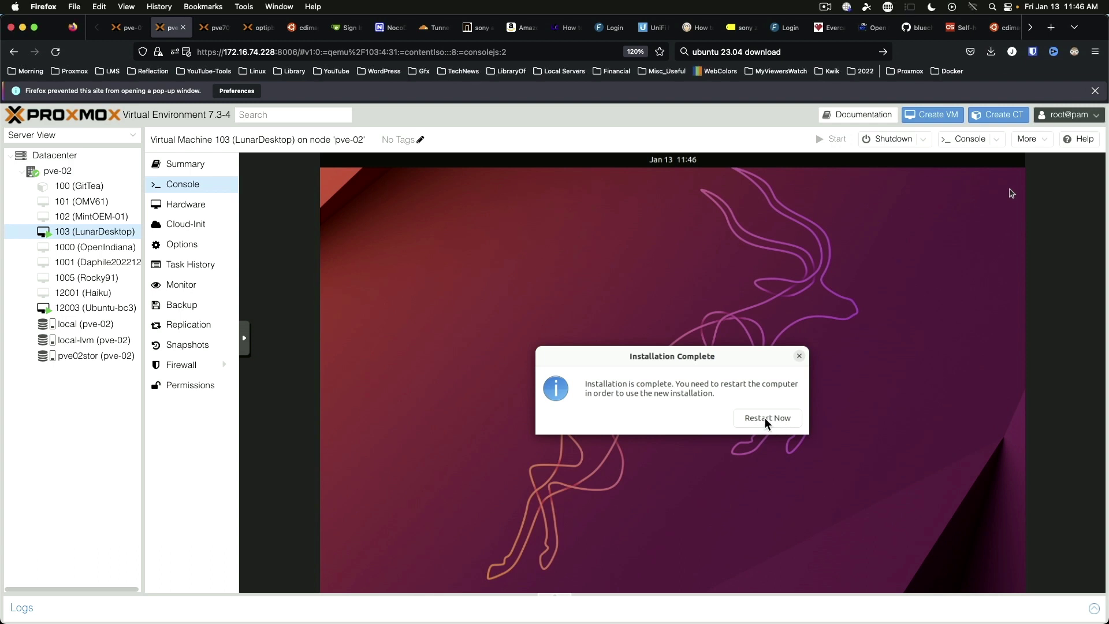
click(764, 417)
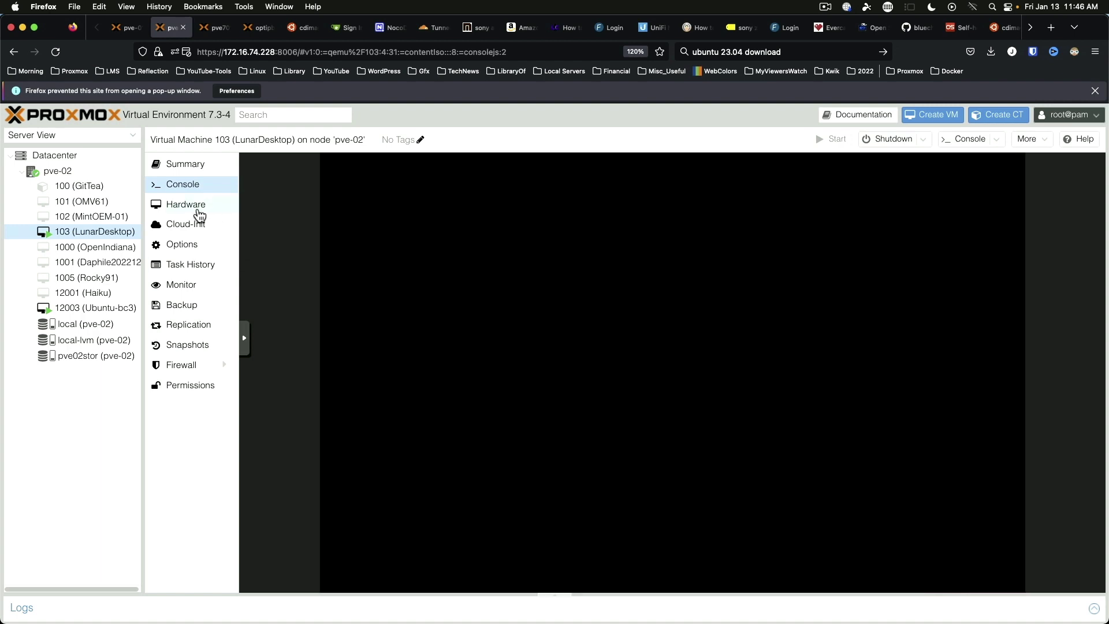
click(195, 207)
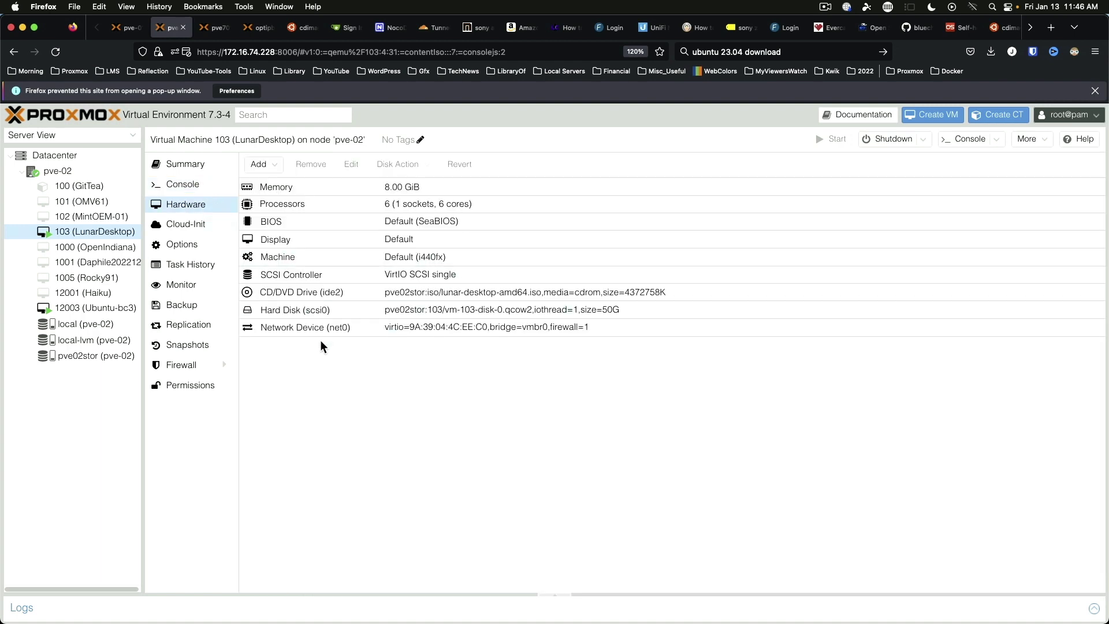
double_click(432, 295)
click(460, 404)
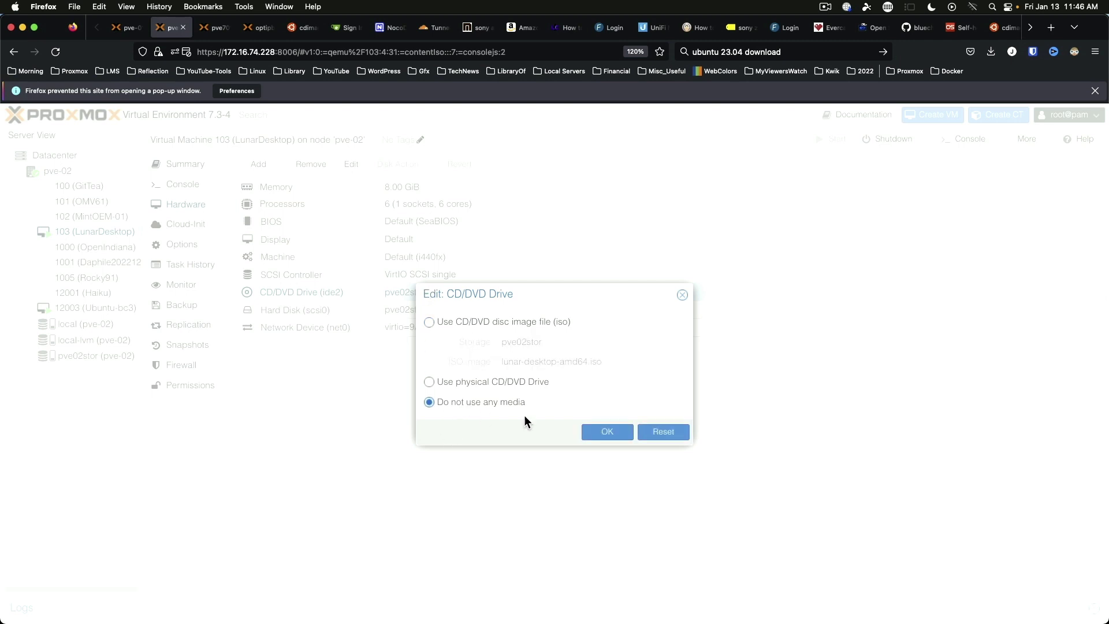
click(607, 432)
click(210, 191)
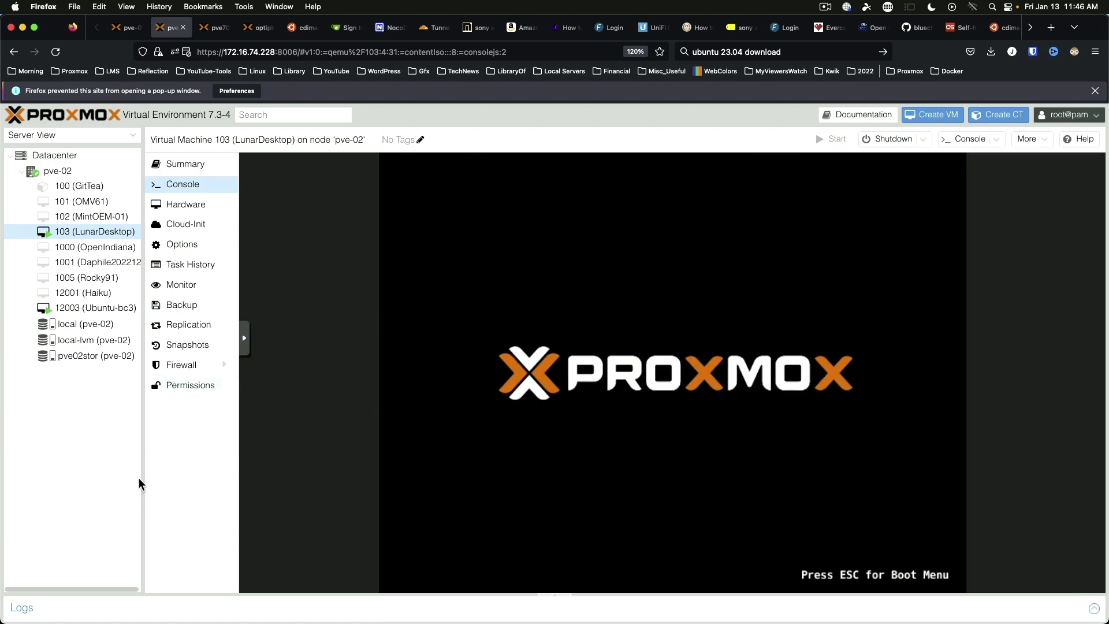
Step: Enter the account password at the Ubuntu login screen and choose the 'Ubuntu' session
drag(141, 473, 94, 477)
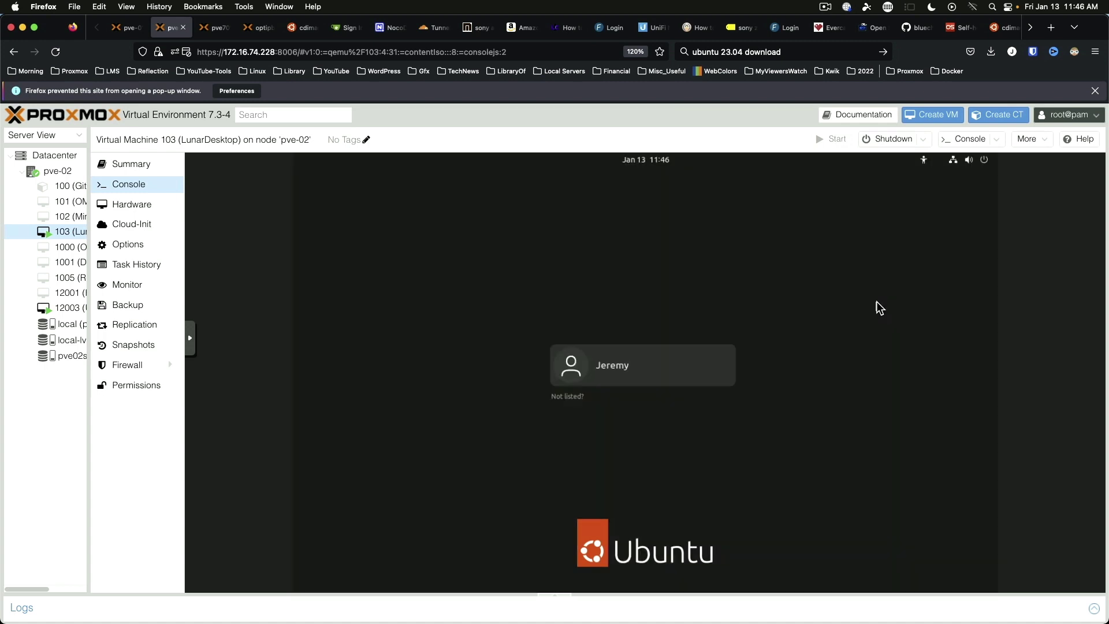
key(Return)
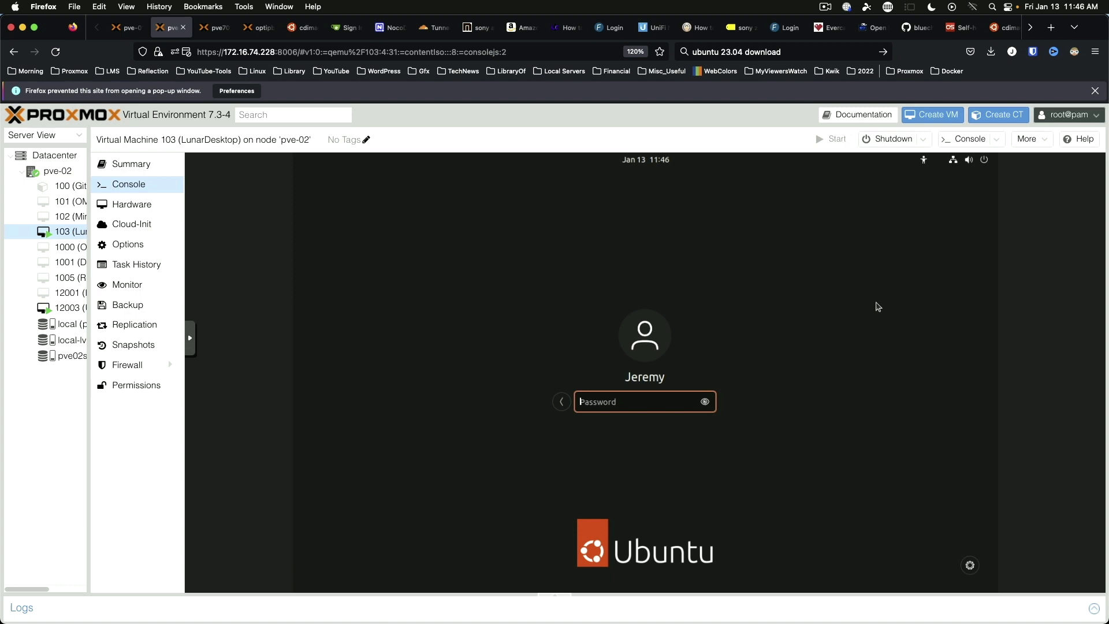
text(x)
click(971, 567)
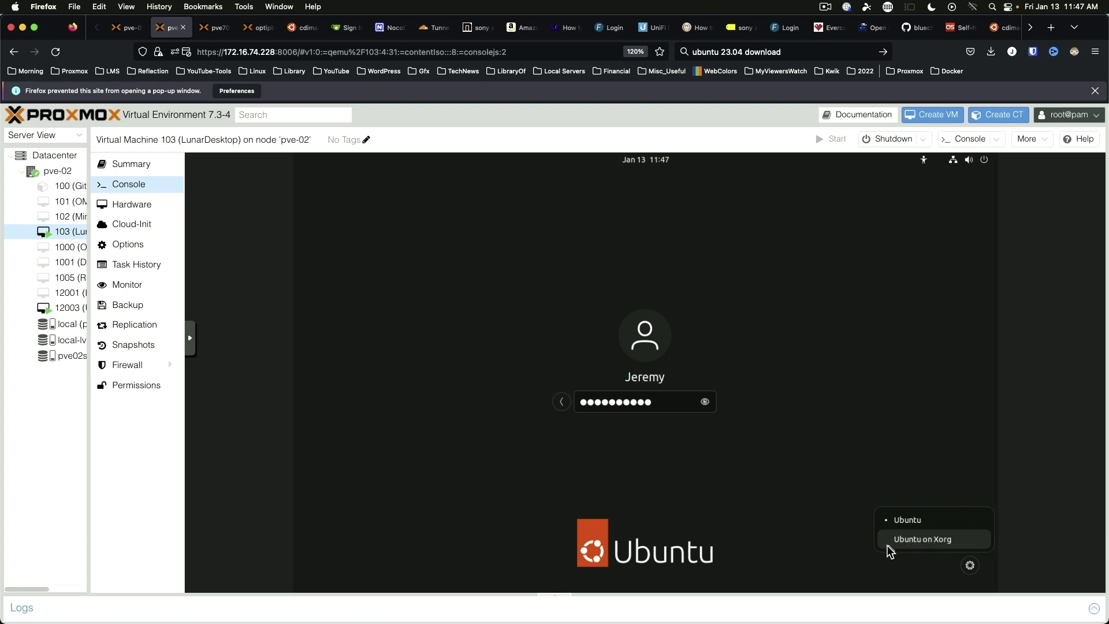
click(930, 526)
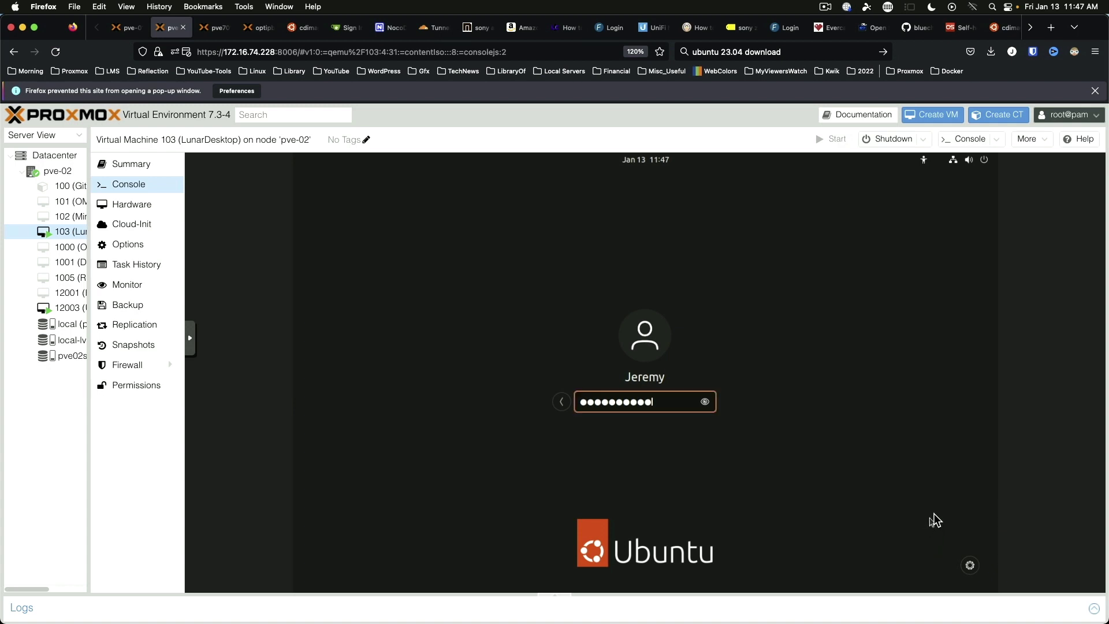
Step: Log in and skip through the welcome wizard's online accounts, system info and privacy pages
key(Return)
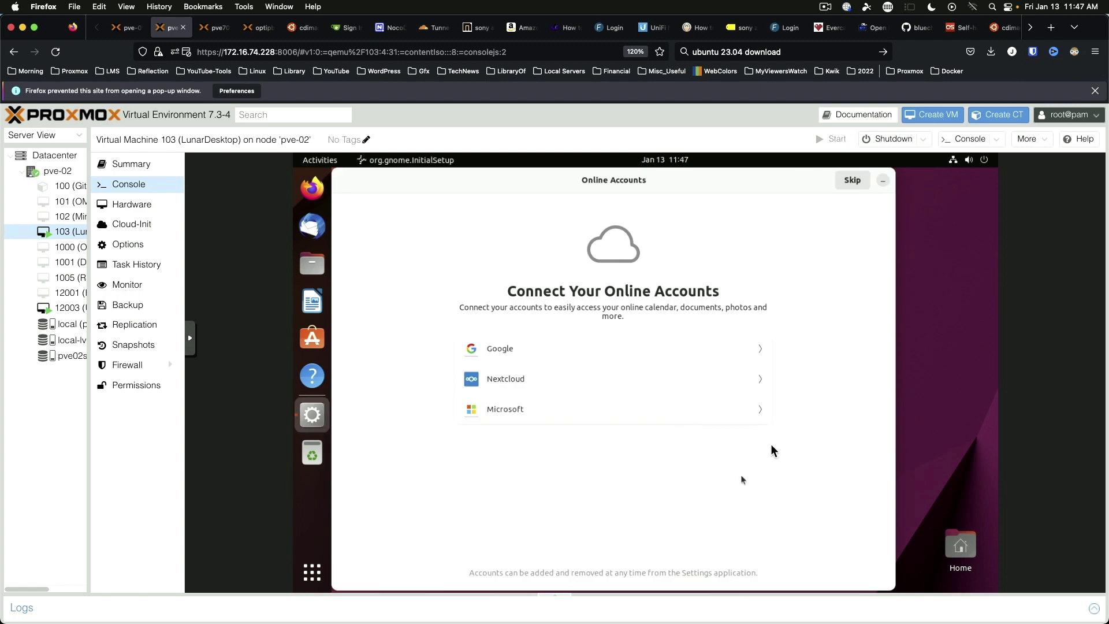
click(851, 180)
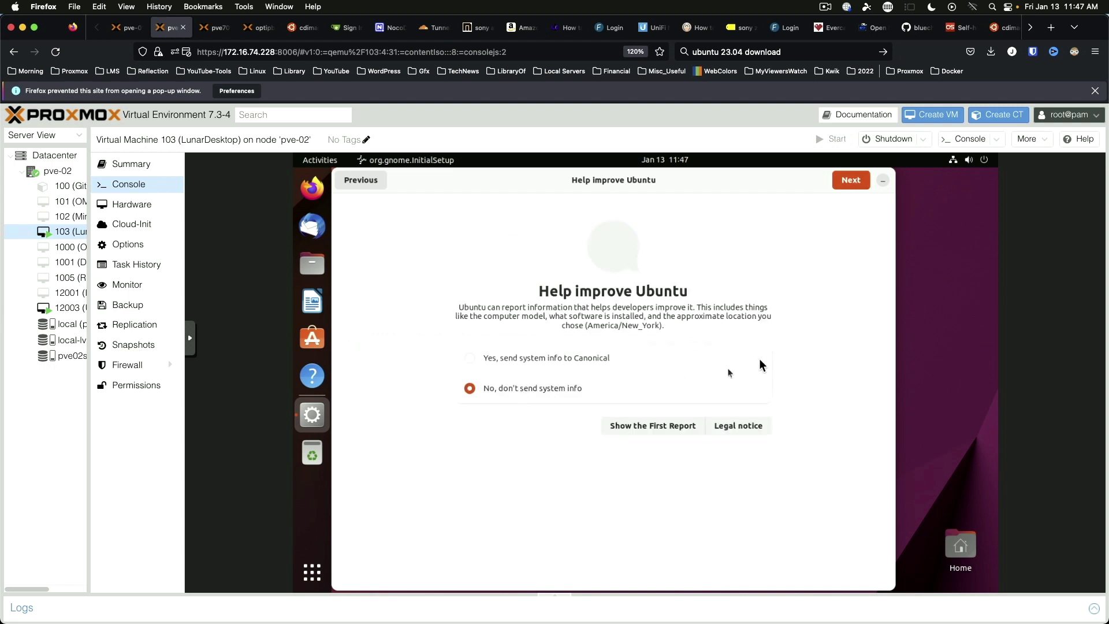
click(851, 180)
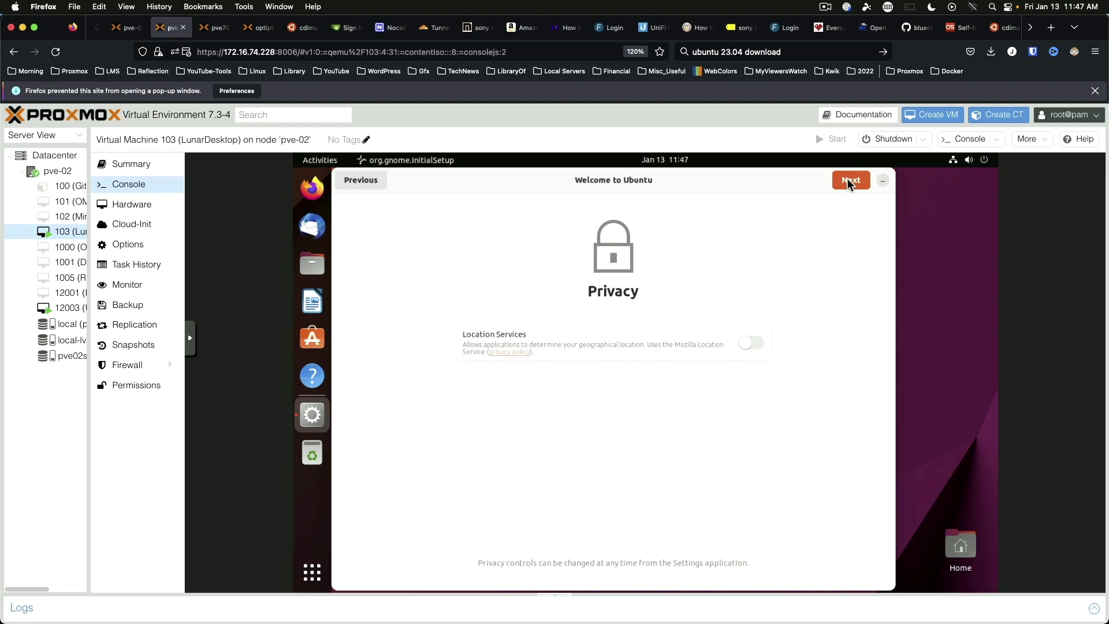
click(849, 180)
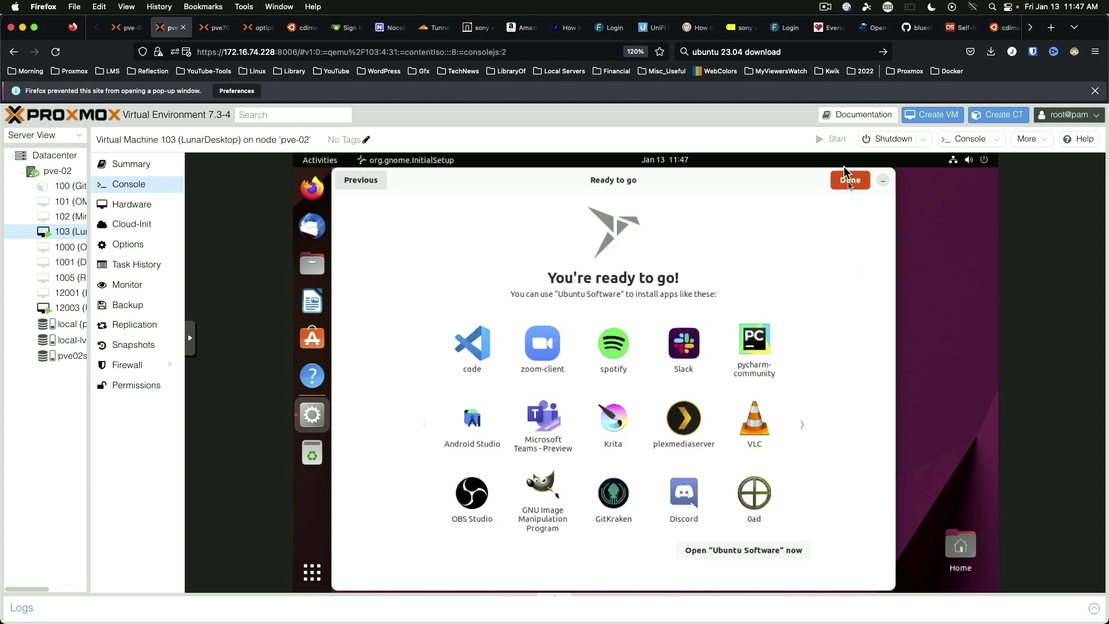
click(849, 180)
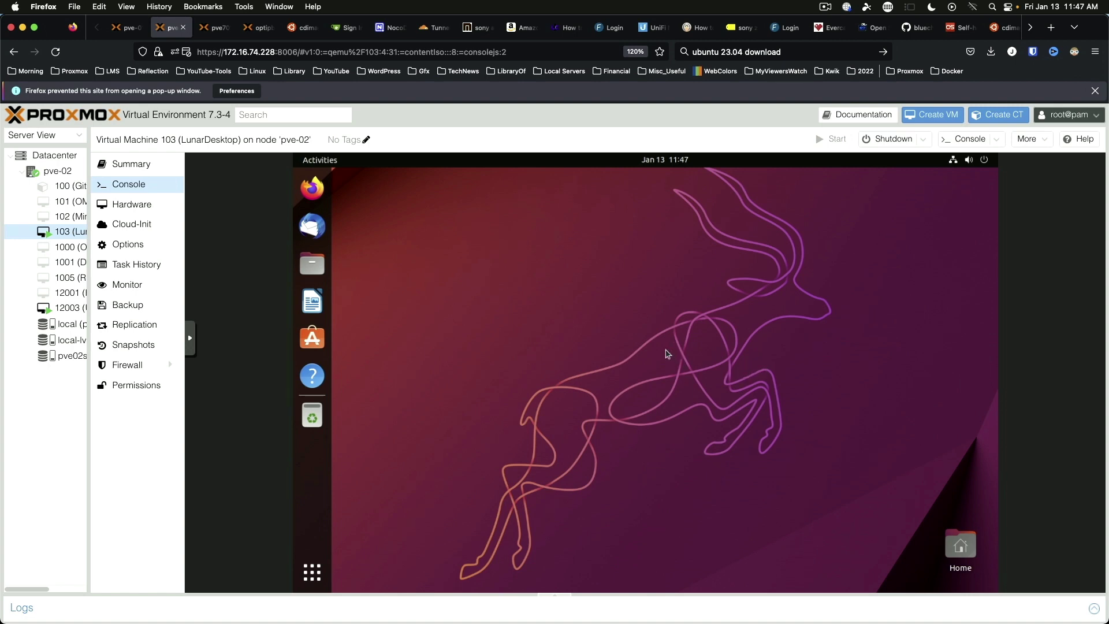
Step: Run 'sudo apt update && sudo apt upgrade -y' in a new terminal with the sudo password
key(ctrl+alt+t)
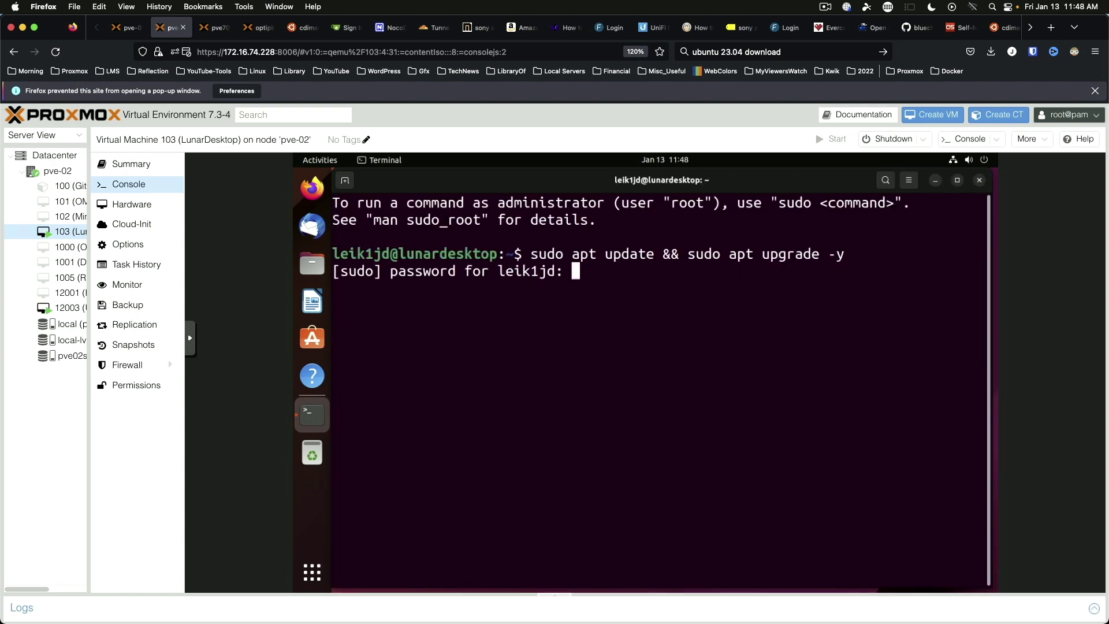
key(Return)
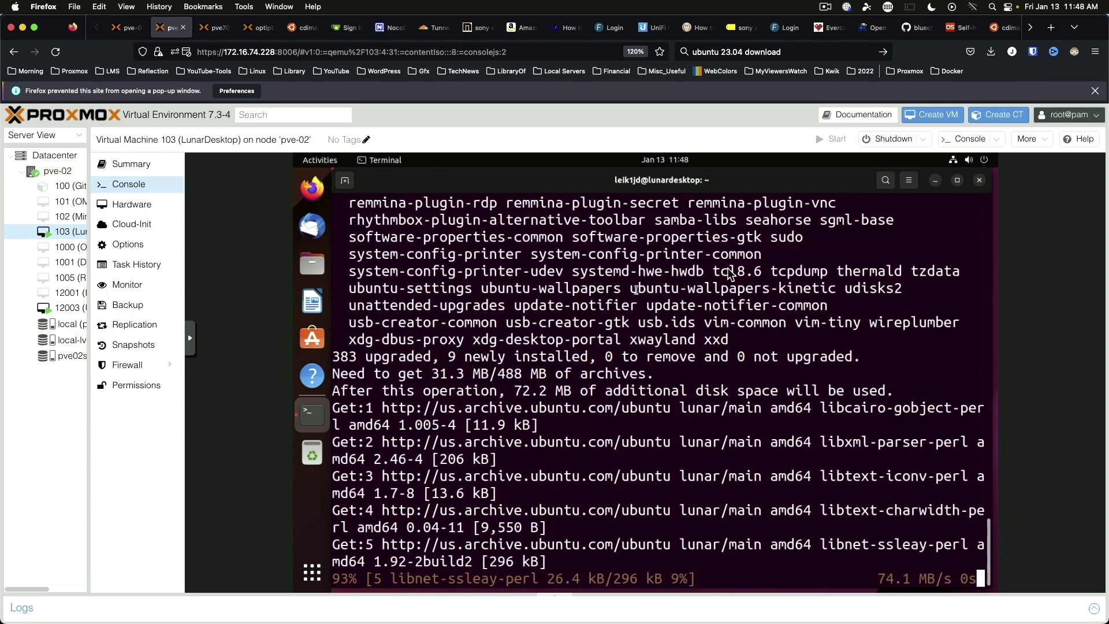
click(983, 161)
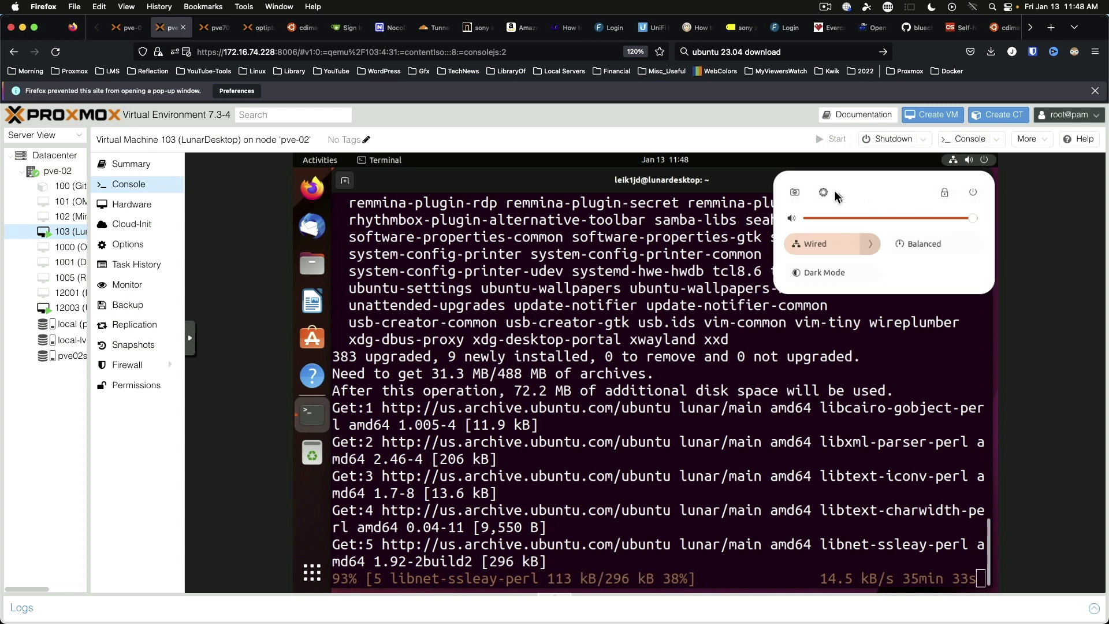
Step: Check Settings' About page: Ubuntu Lunar Lobster development branch, GNOME 43.1, 8.0 GiB memory
click(822, 191)
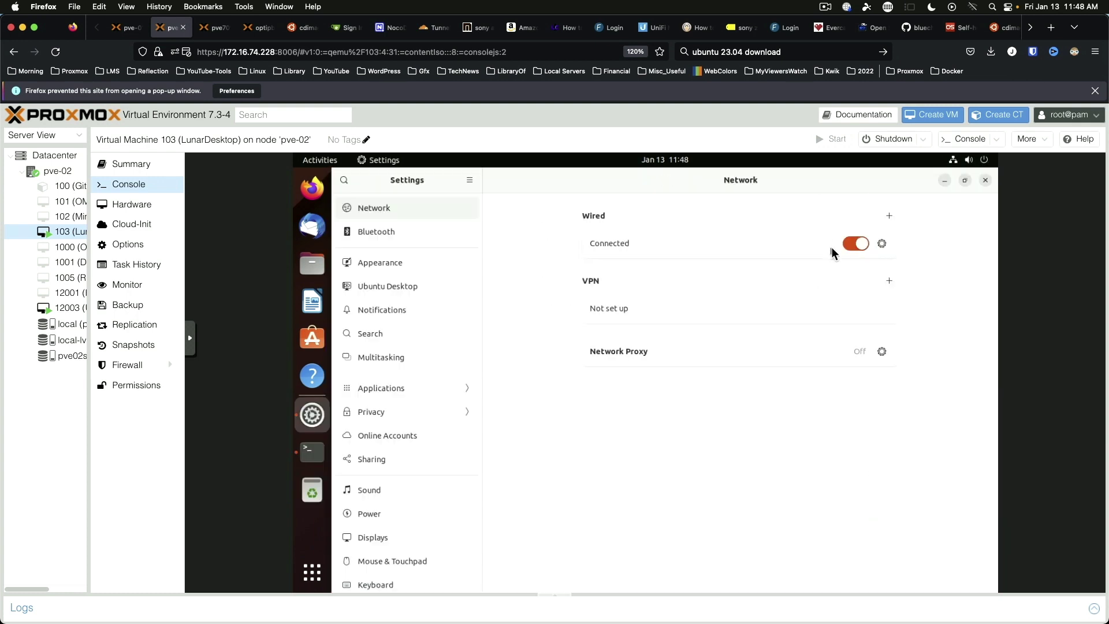
scroll(445, 448, down, 5)
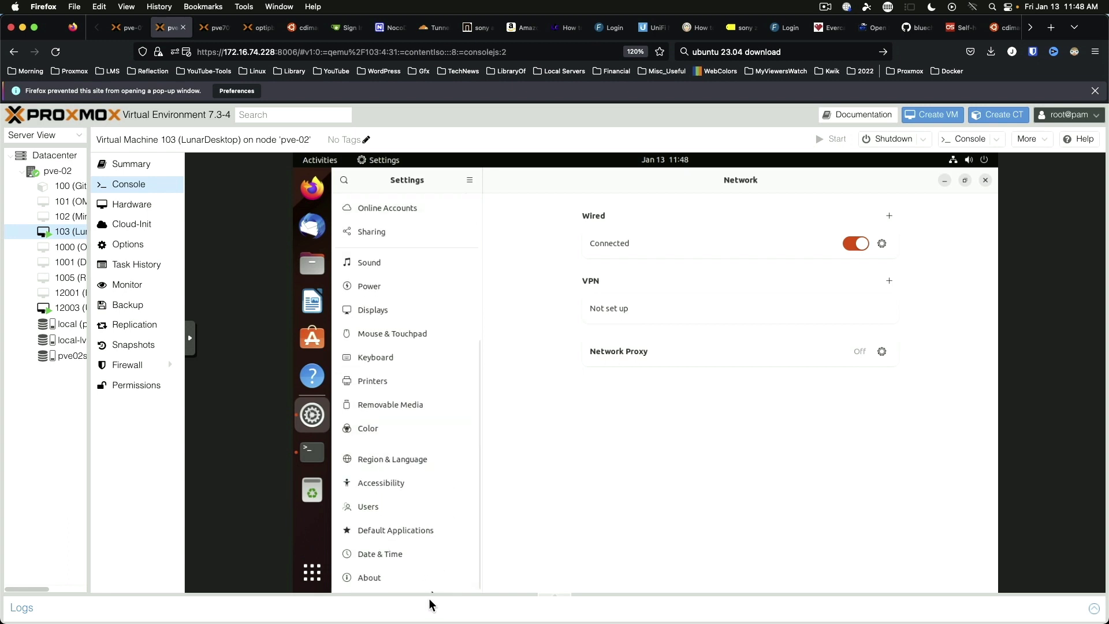
click(374, 580)
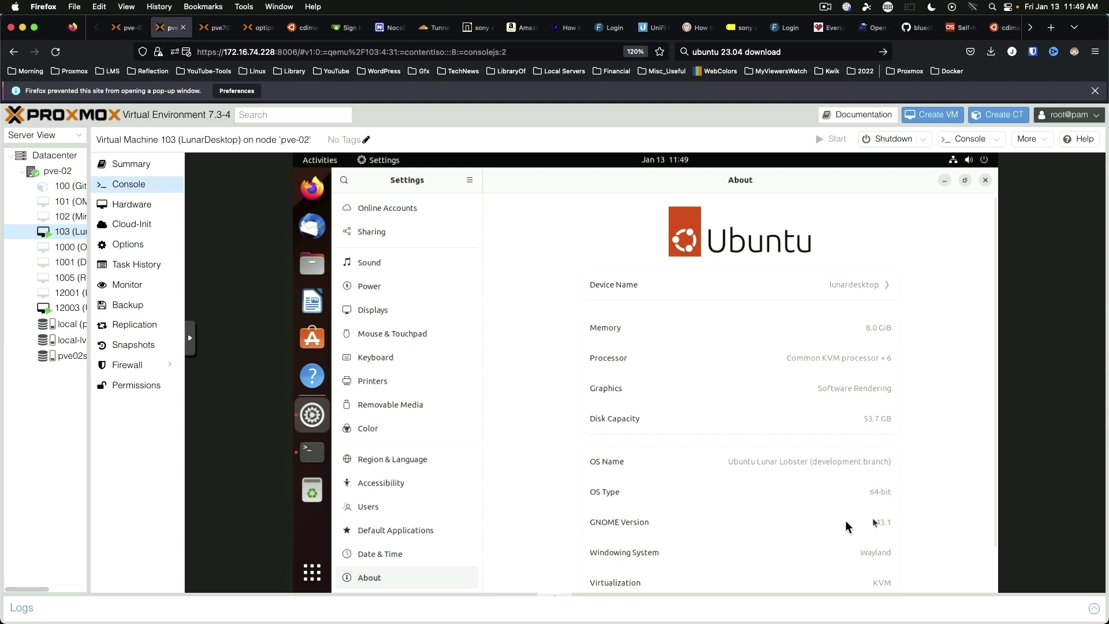
scroll(845, 521, down, 2)
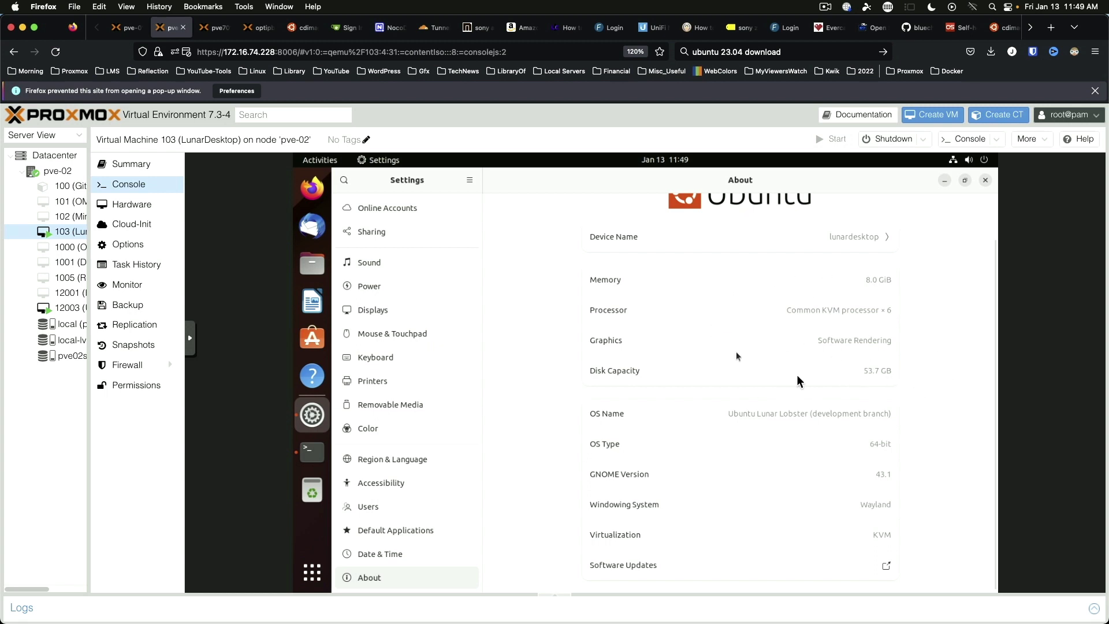
scroll(375, 231, up, 5)
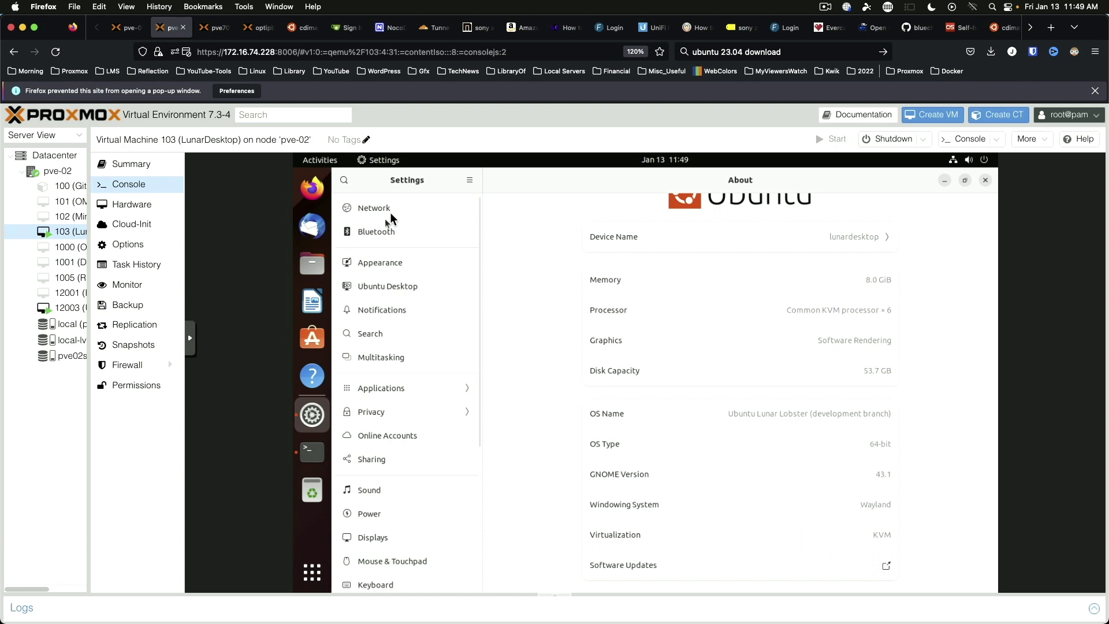
Step: Switch the appearance to the Dark style with the orange Ubuntu wallpaper
click(386, 209)
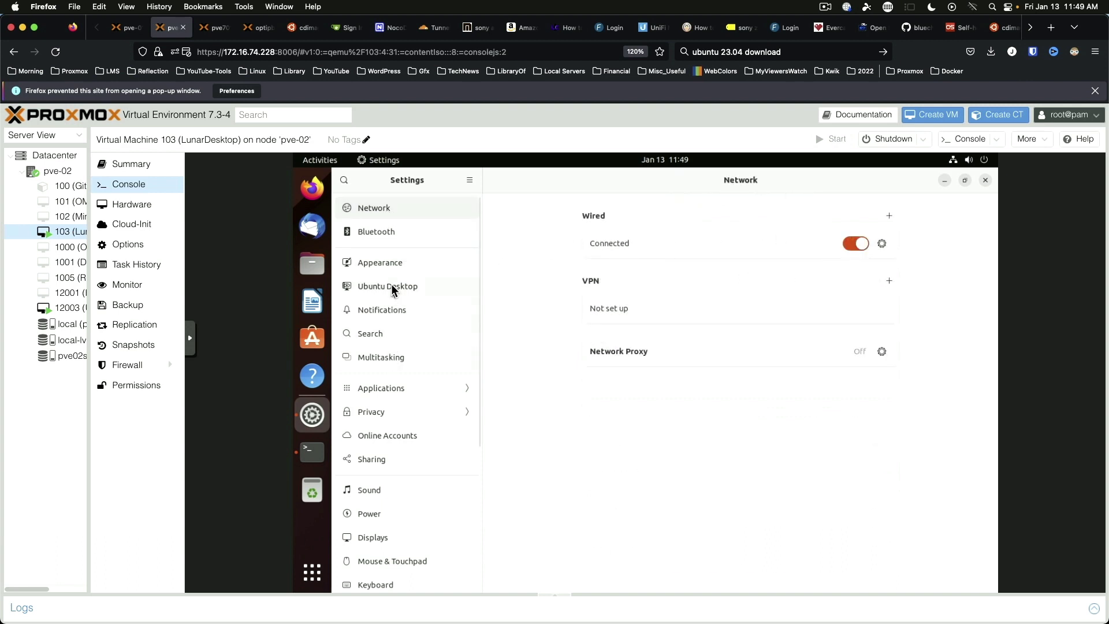
click(387, 264)
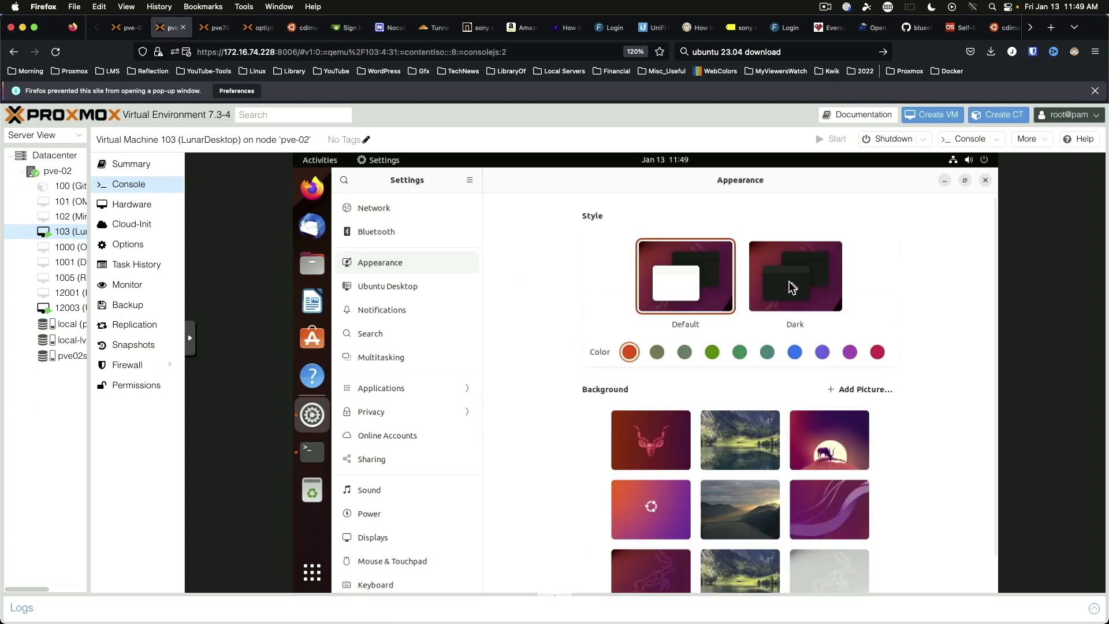
click(792, 287)
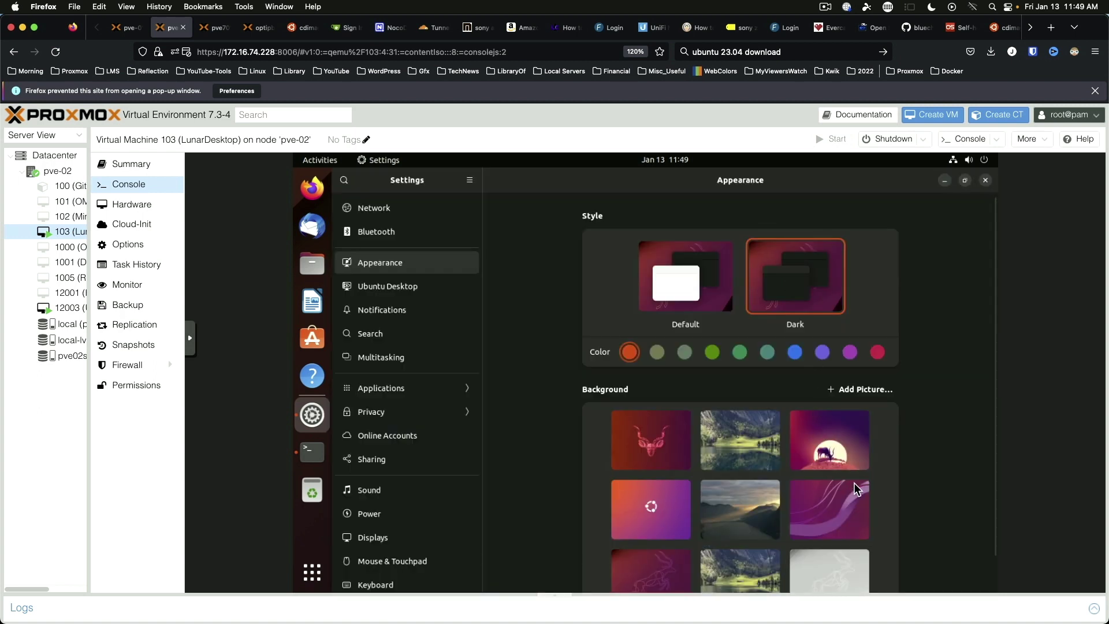
scroll(857, 485, down, 1)
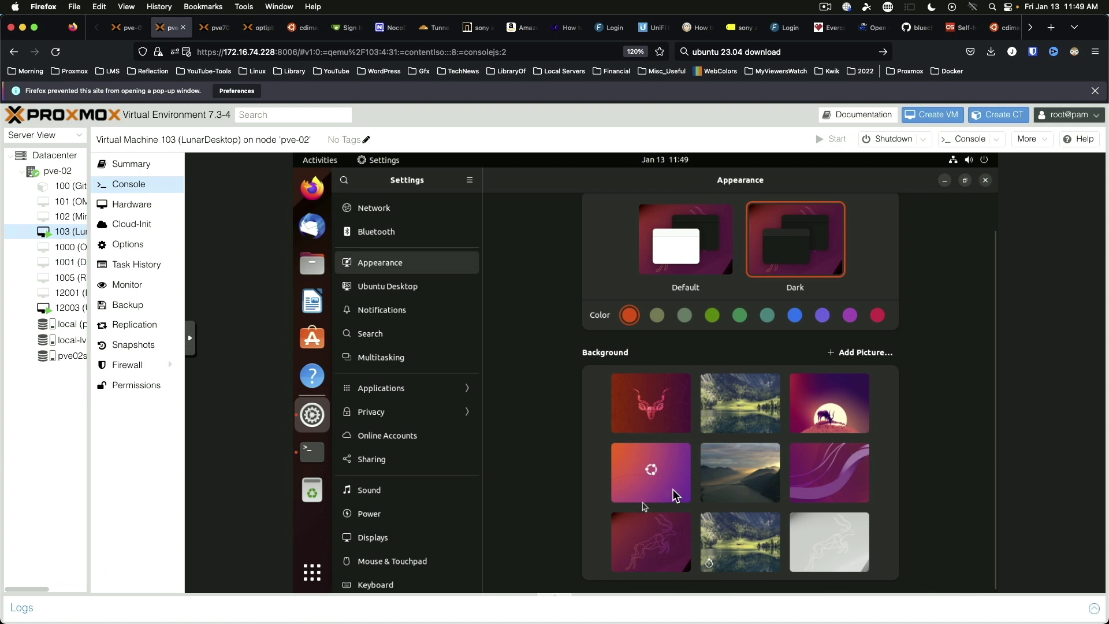
click(639, 478)
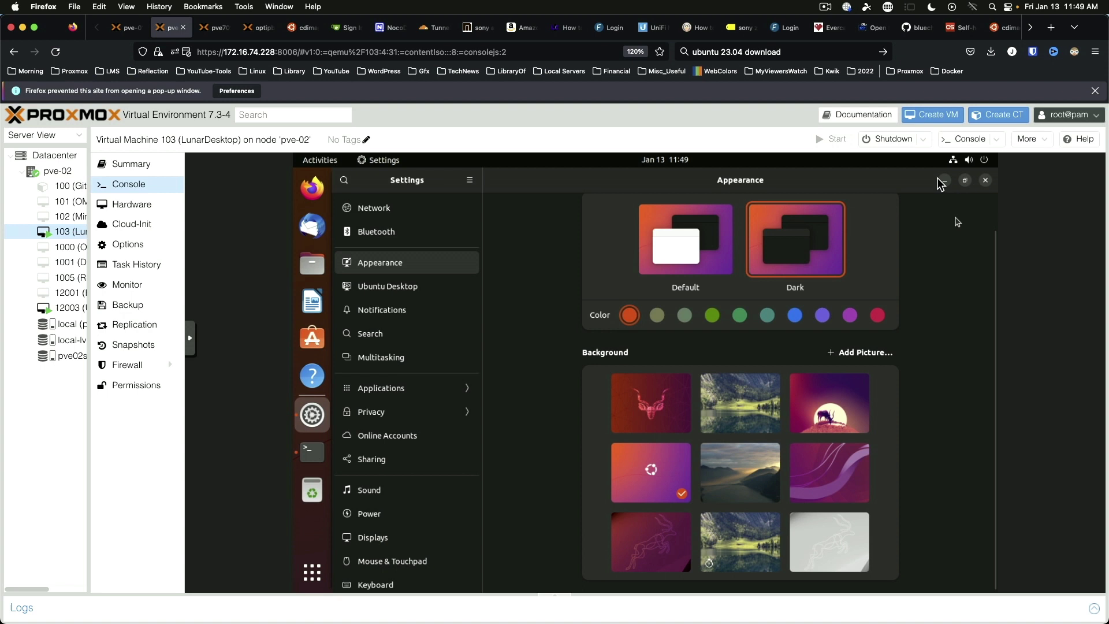
Step: Turn off the desktop Personal folder in Ubuntu Desktop settings and close Settings
click(382, 288)
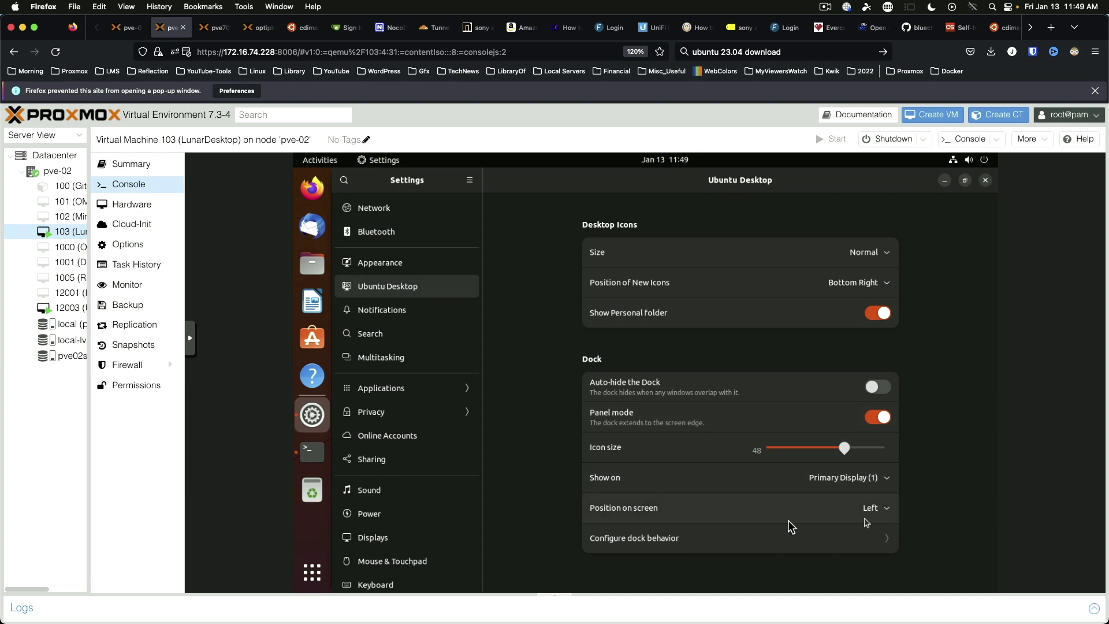
click(890, 542)
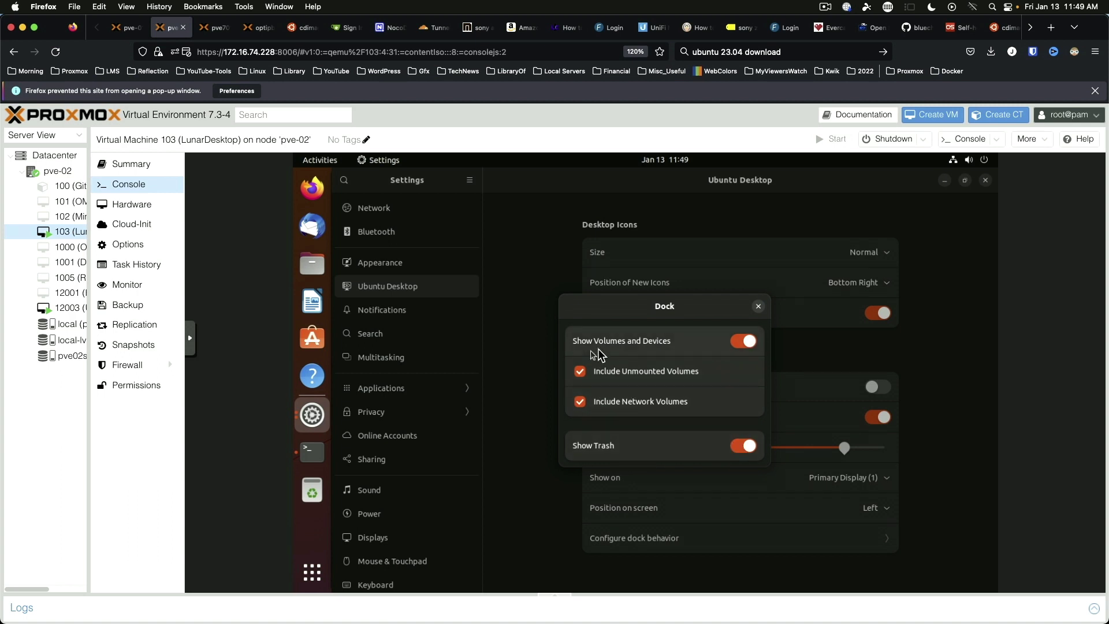
click(758, 306)
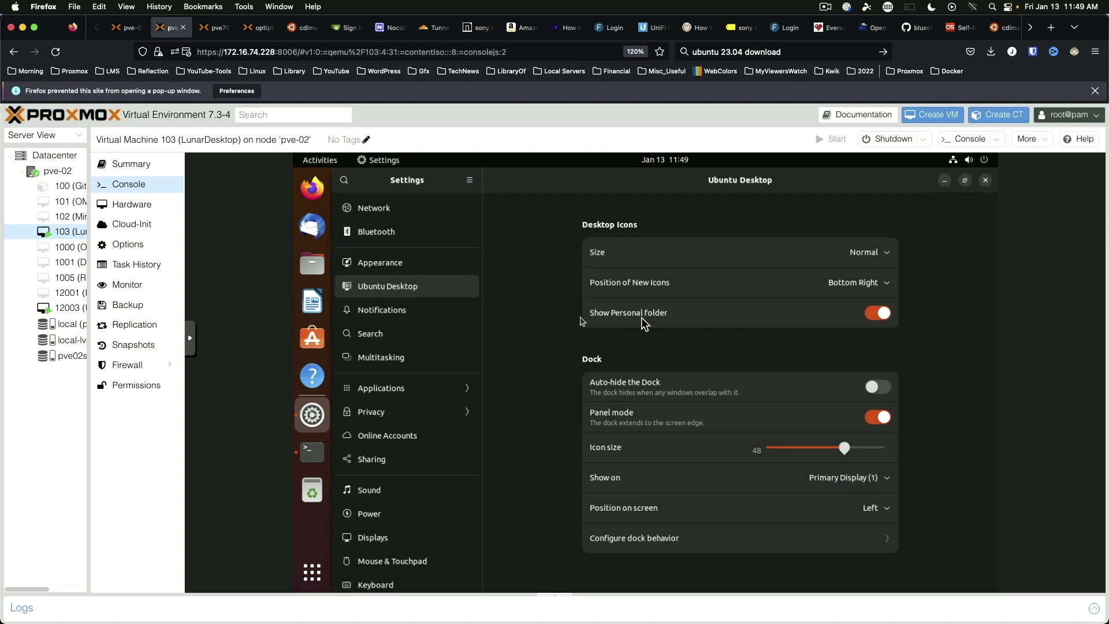
click(875, 315)
click(986, 180)
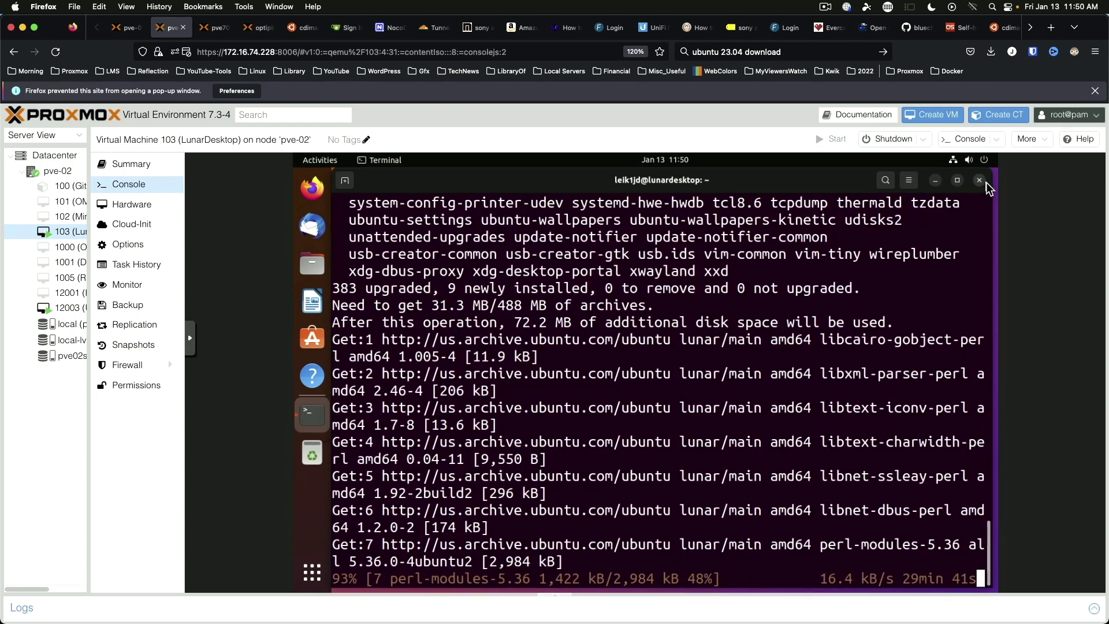
Step: Minimize the terminal and confirm Files is version 43.1 via About Files, then close it
click(936, 181)
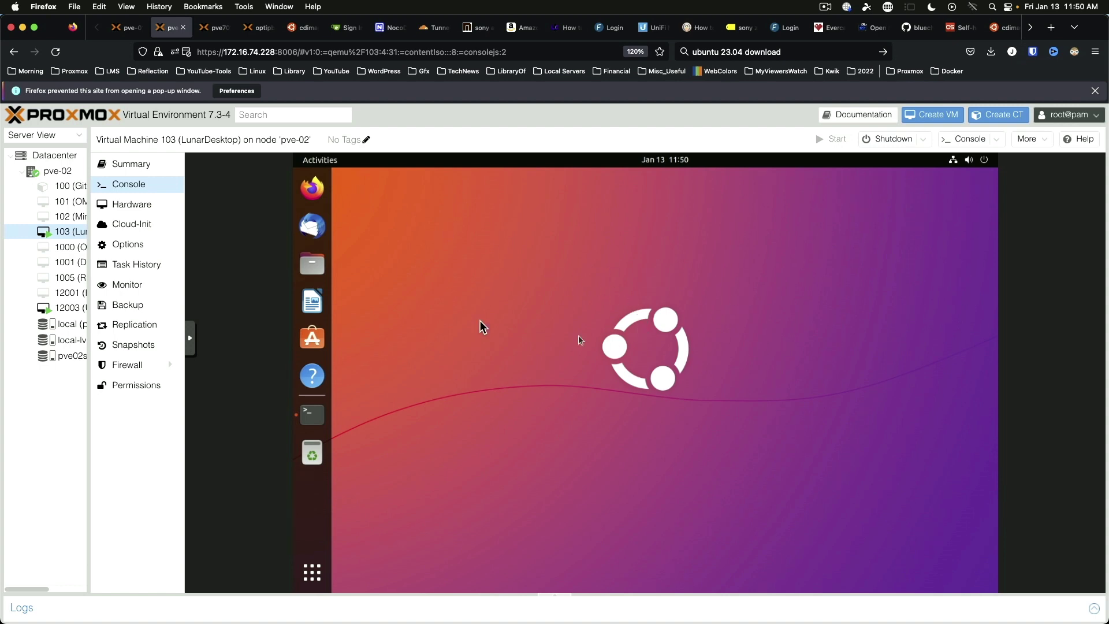
click(313, 265)
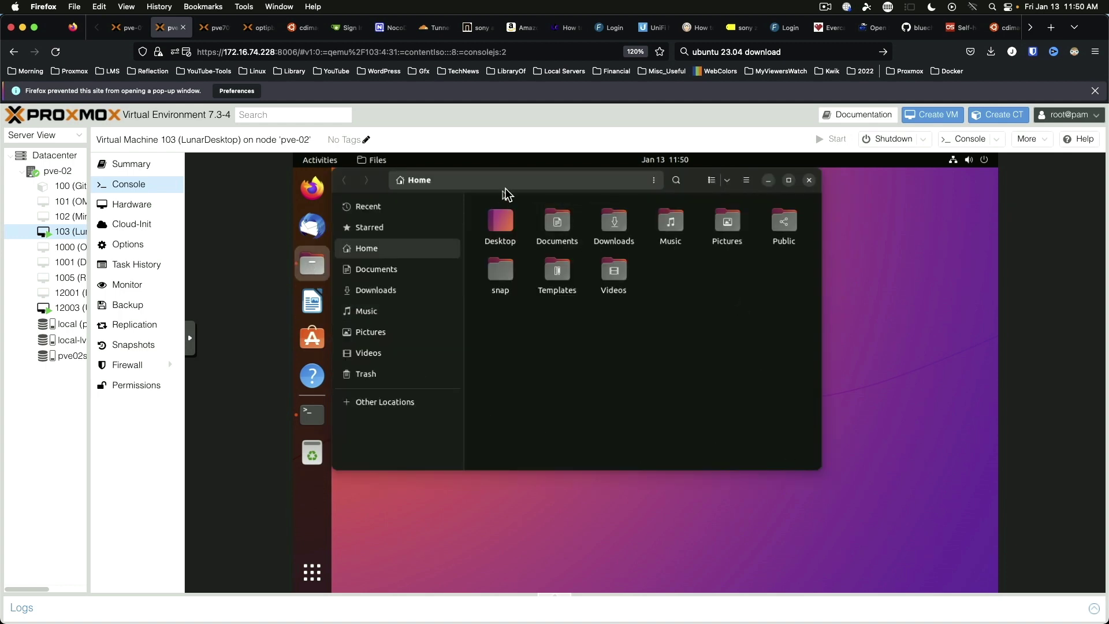
drag(693, 196, 784, 257)
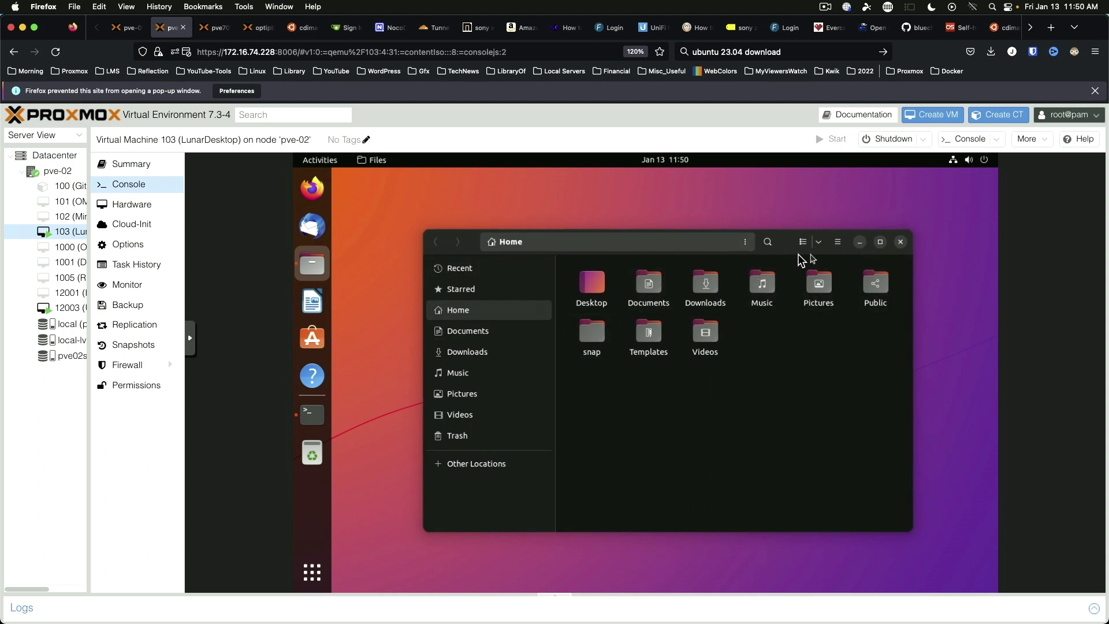
click(838, 242)
click(816, 459)
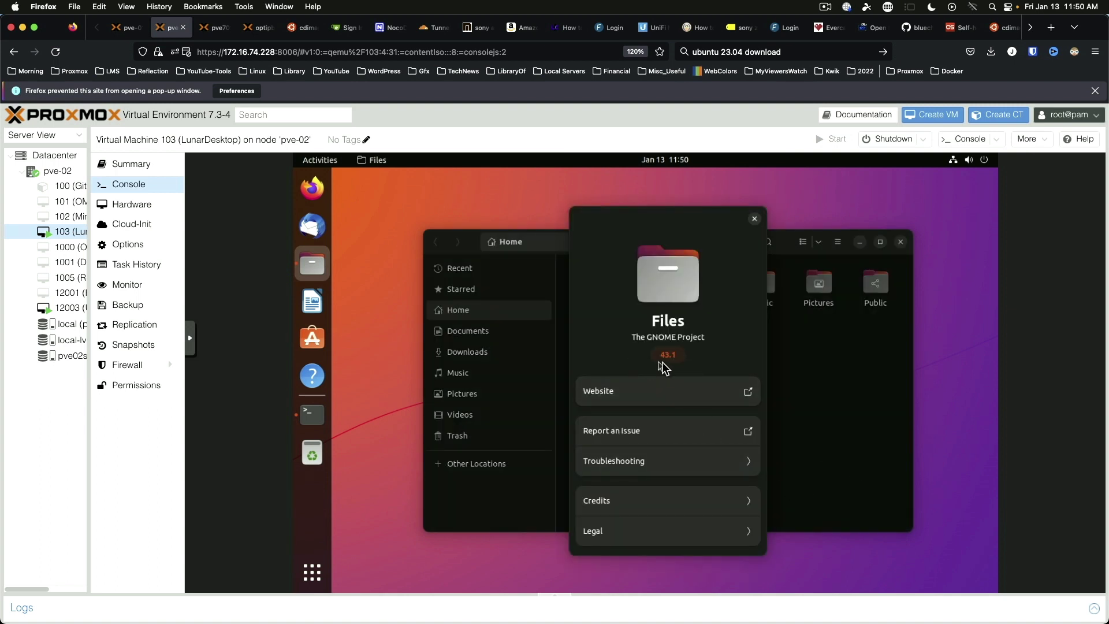
click(754, 218)
click(900, 242)
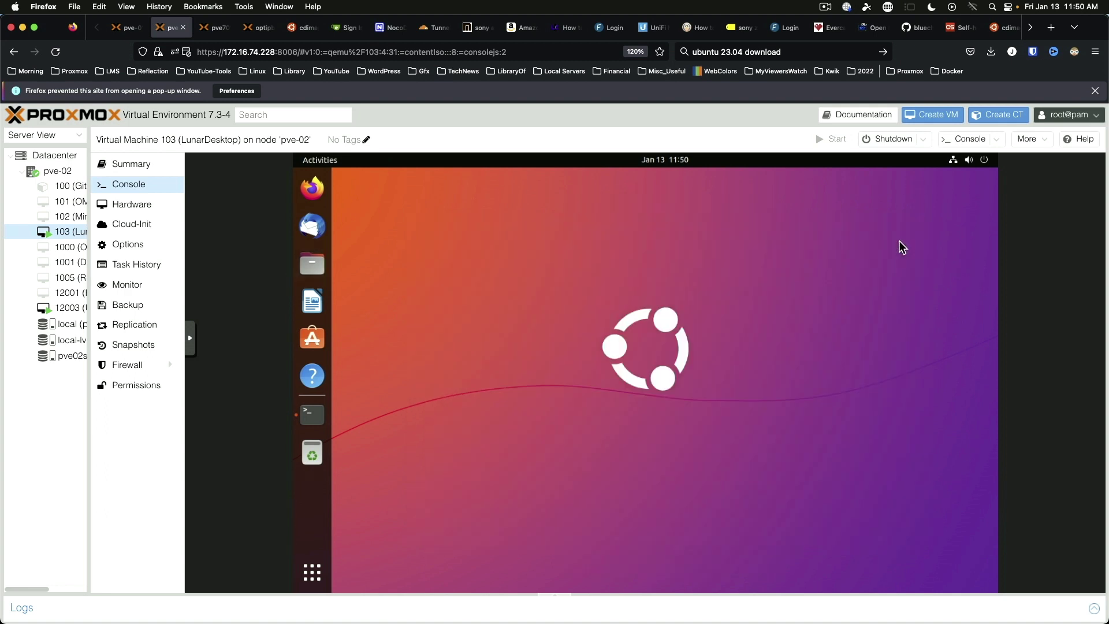
Step: Open LibreOffice Writer, confirm version 7.4.3.2 in About LibreOffice, then close Writer
click(327, 312)
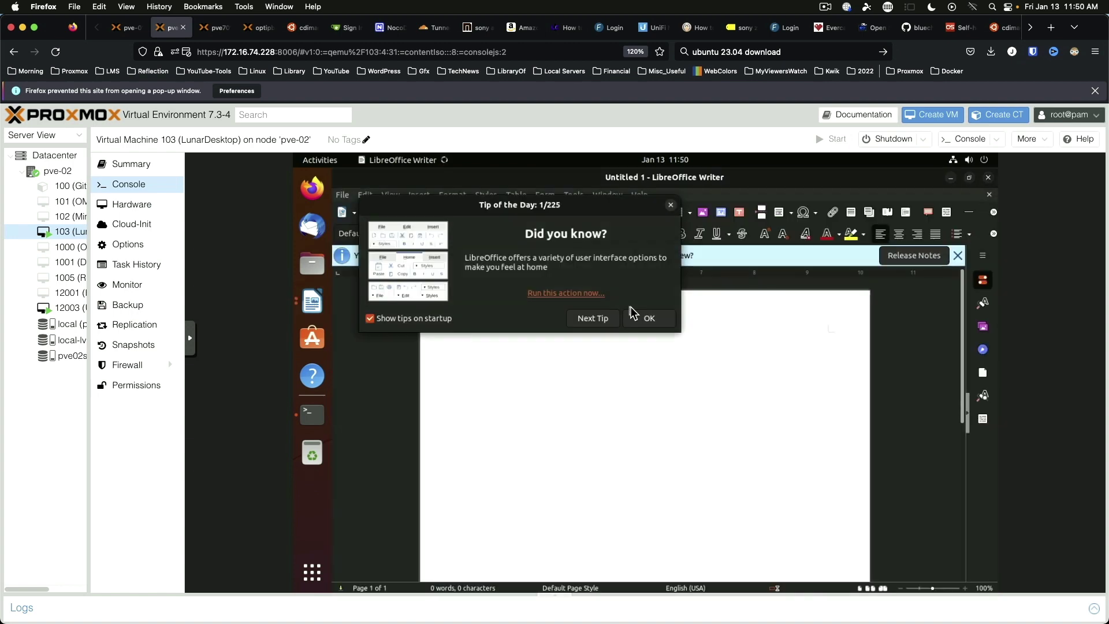
click(649, 318)
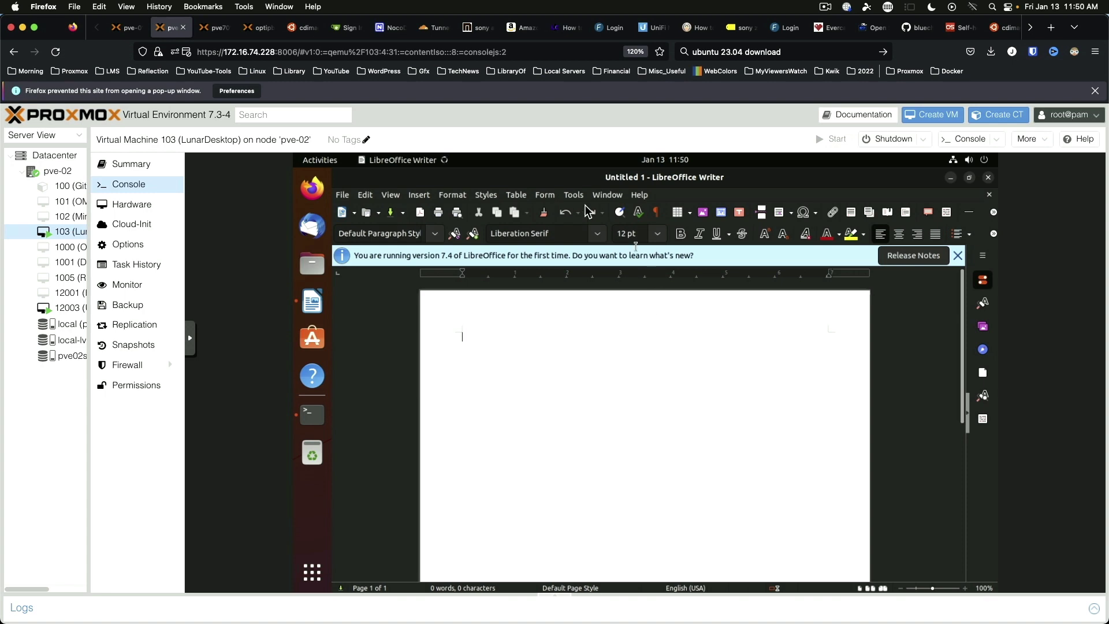
click(639, 194)
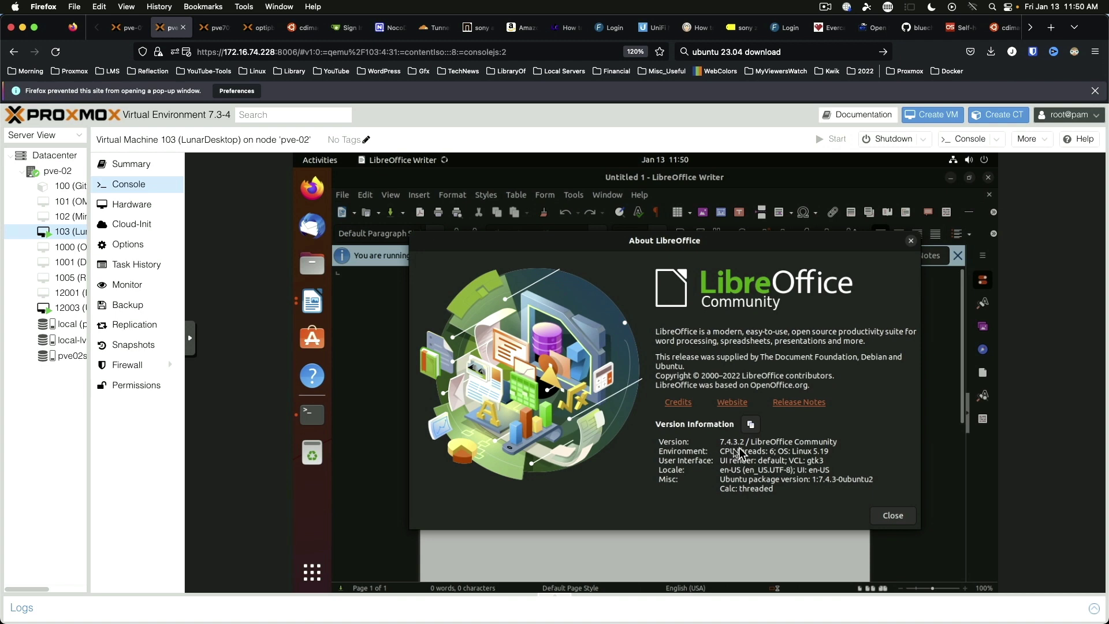
click(894, 515)
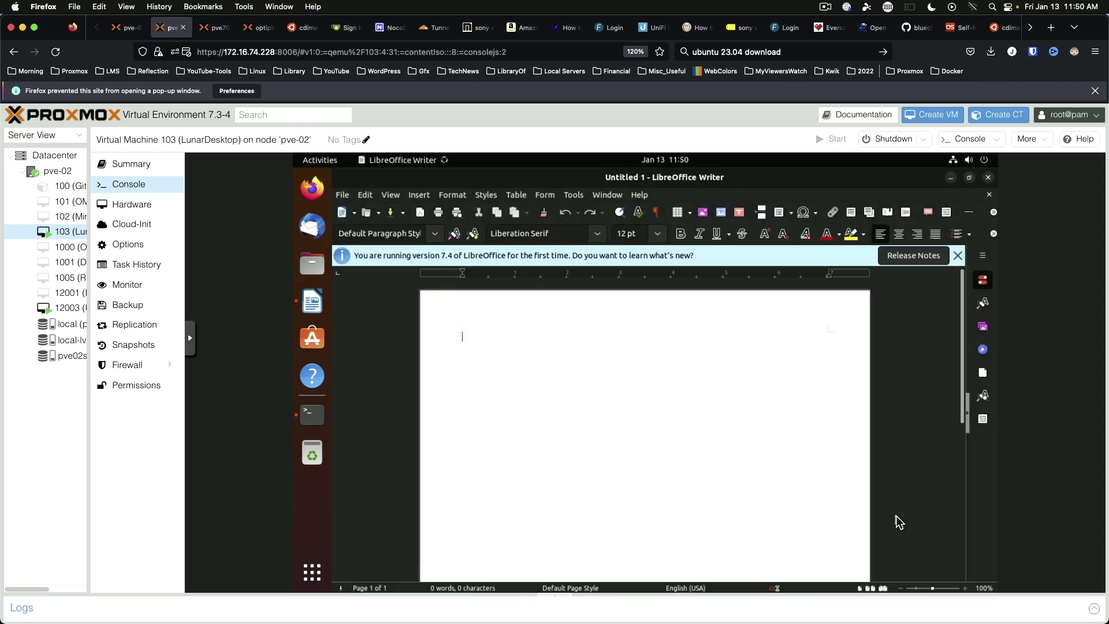
click(958, 256)
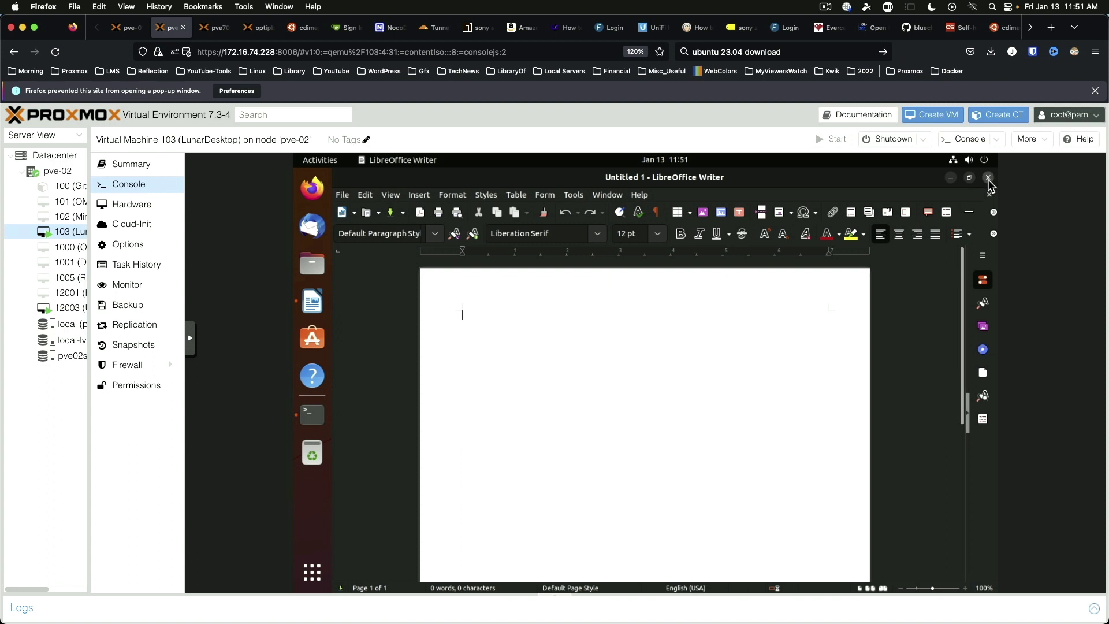
click(988, 181)
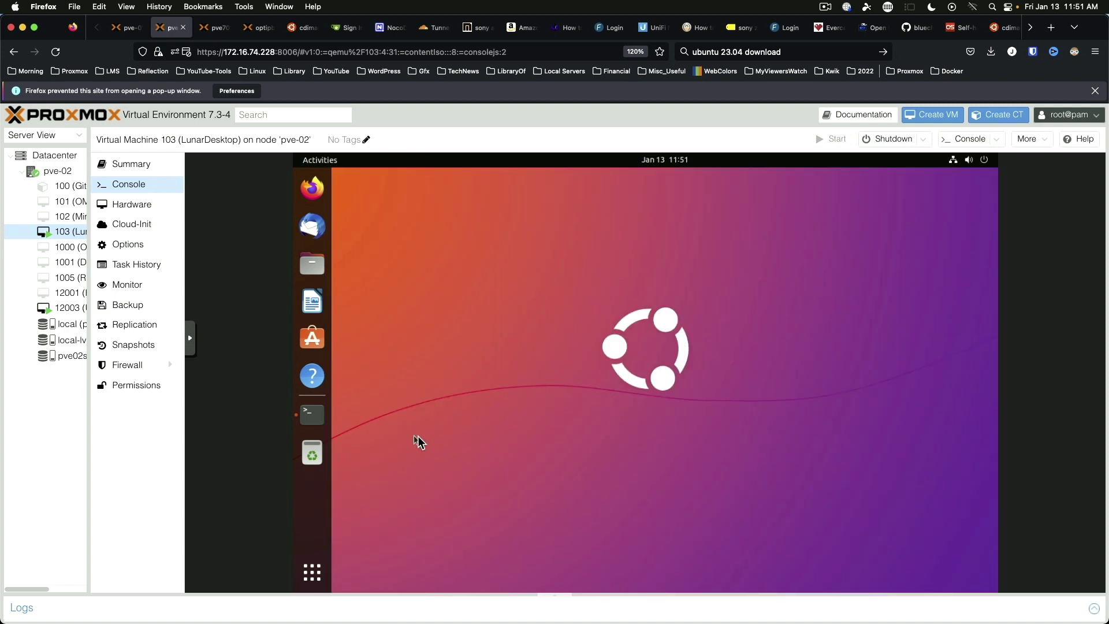
click(310, 227)
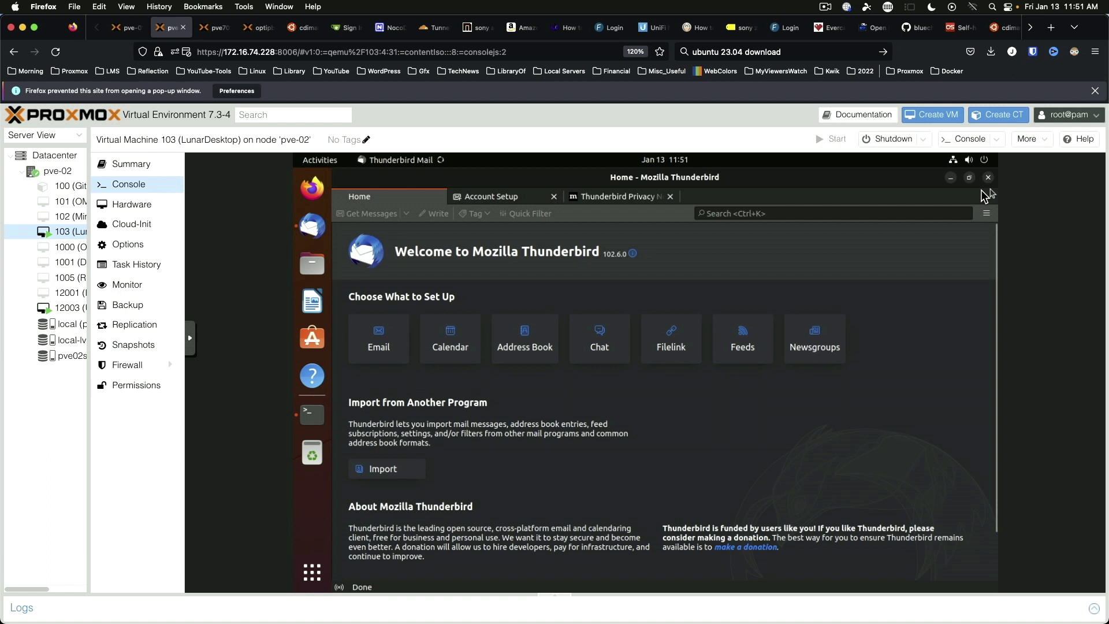
click(988, 176)
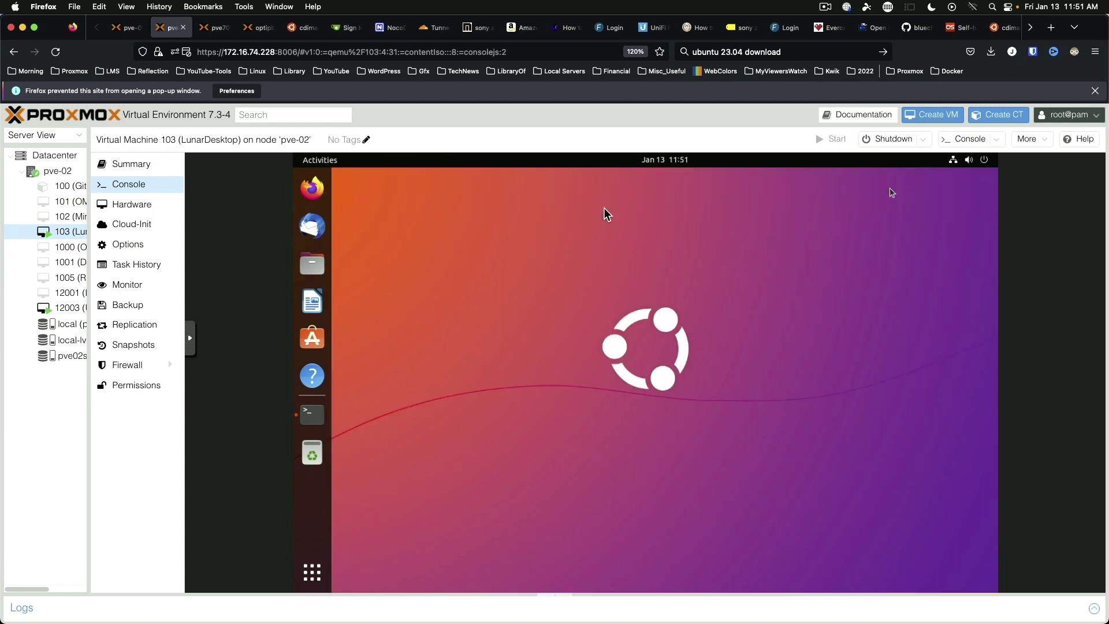
click(312, 190)
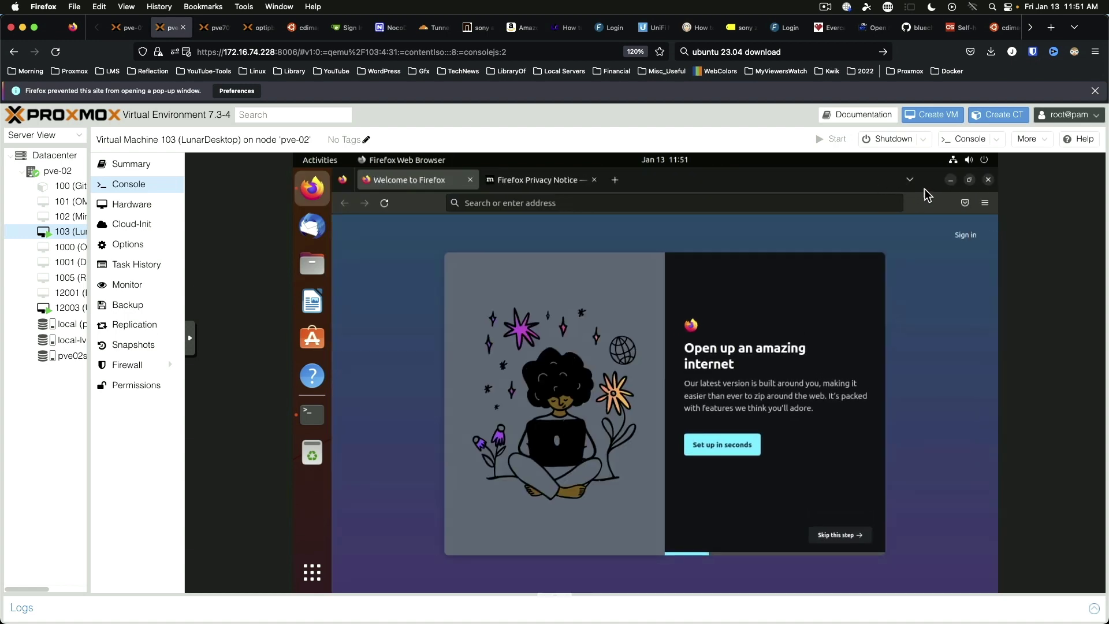
click(985, 204)
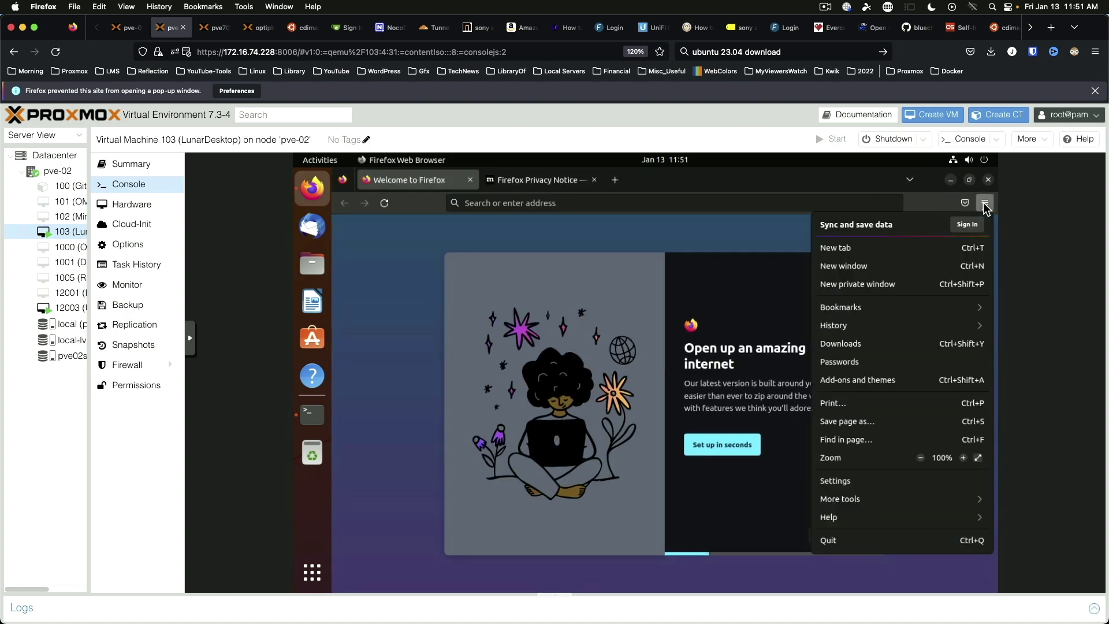
click(874, 518)
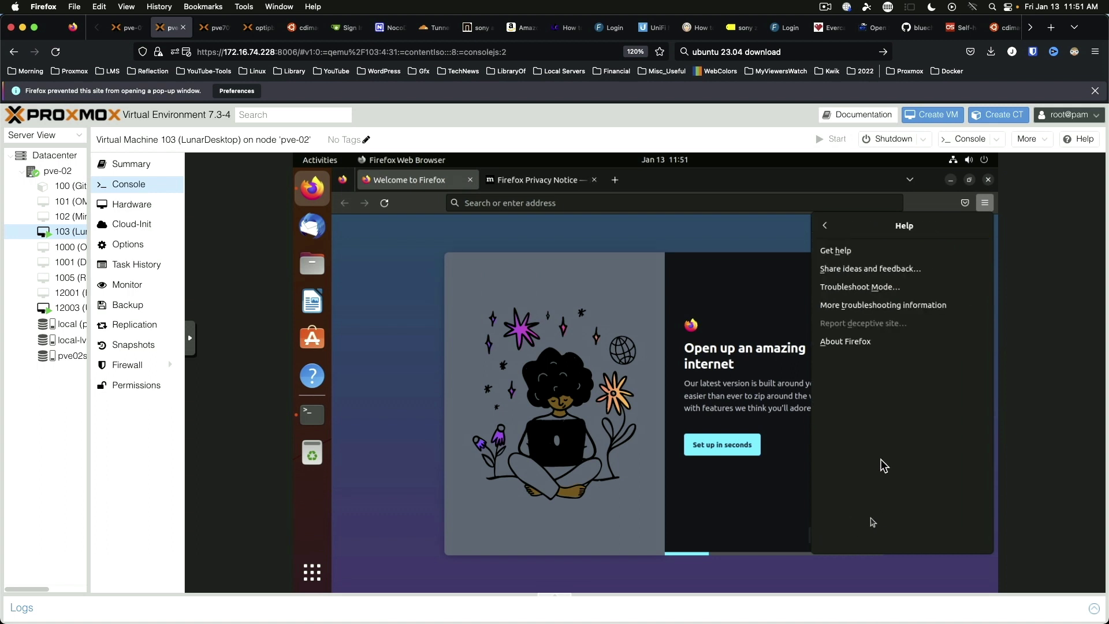
click(869, 344)
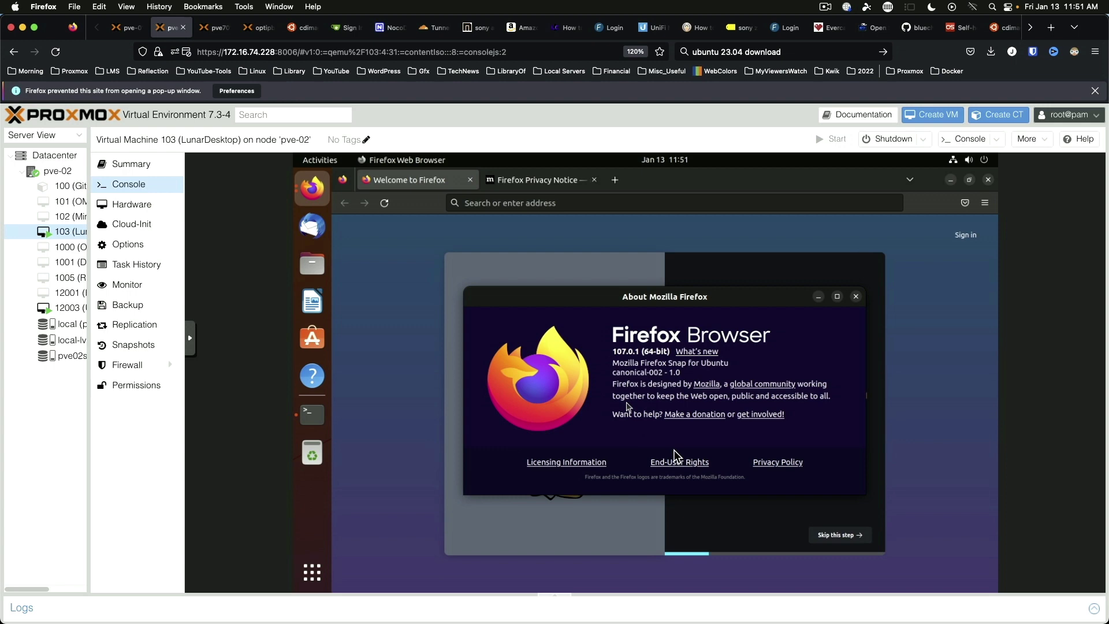
click(856, 297)
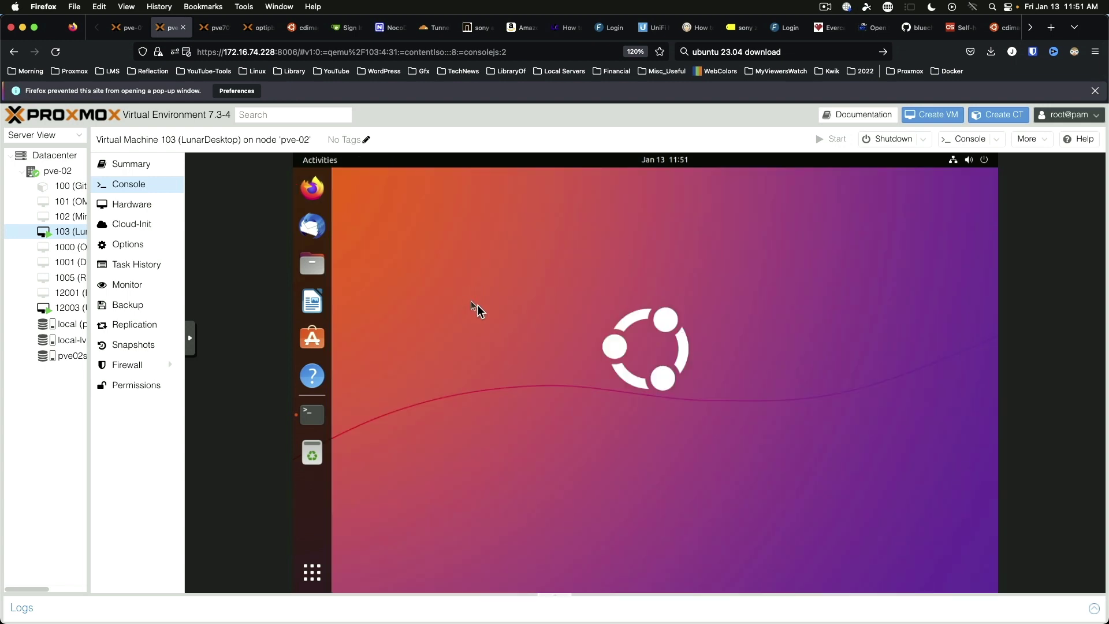
Step: Restore the terminal from the dock and let the apt upgrade finish
click(311, 417)
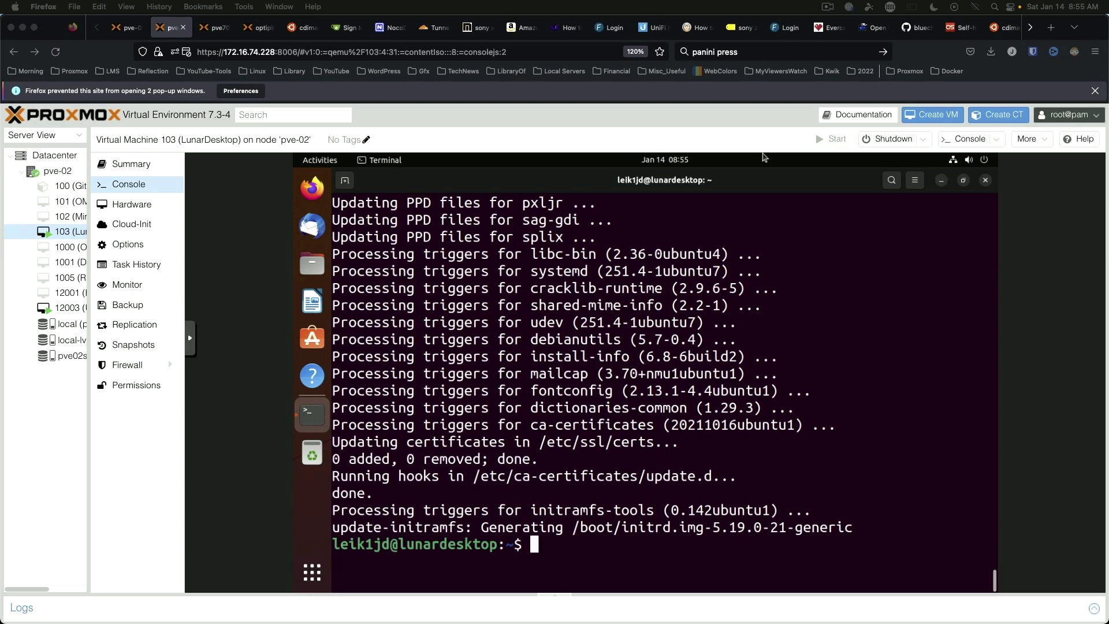
Step: Clear the VM terminal and run uname -a, showing kernel 5.19.0-21-generic
click(762, 157)
key(ctrl+l)
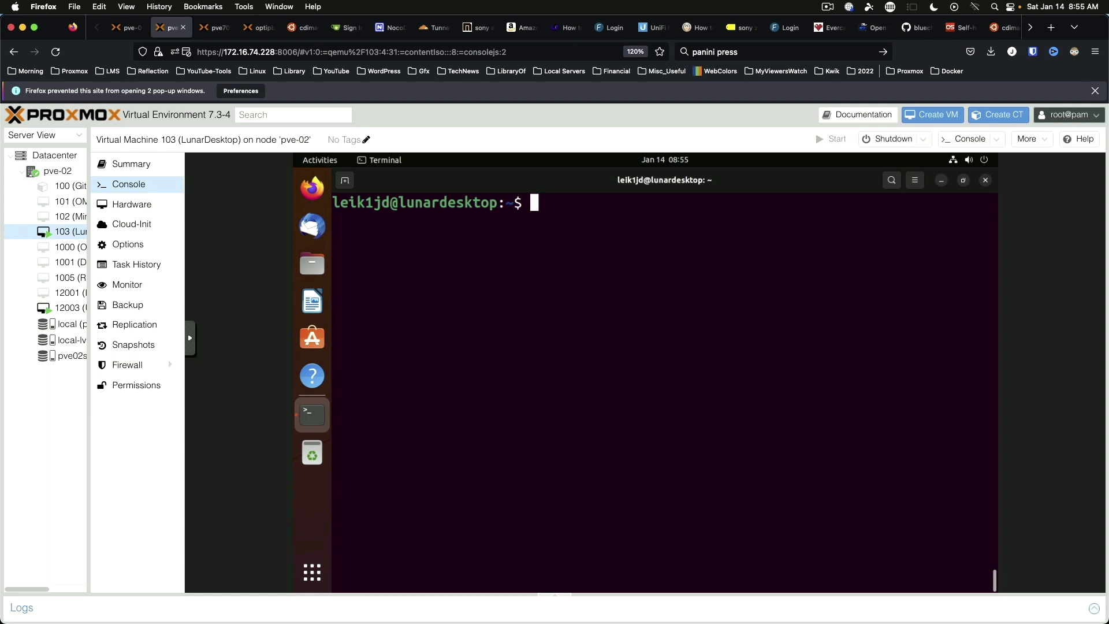
text(uname -a)
key(Return)
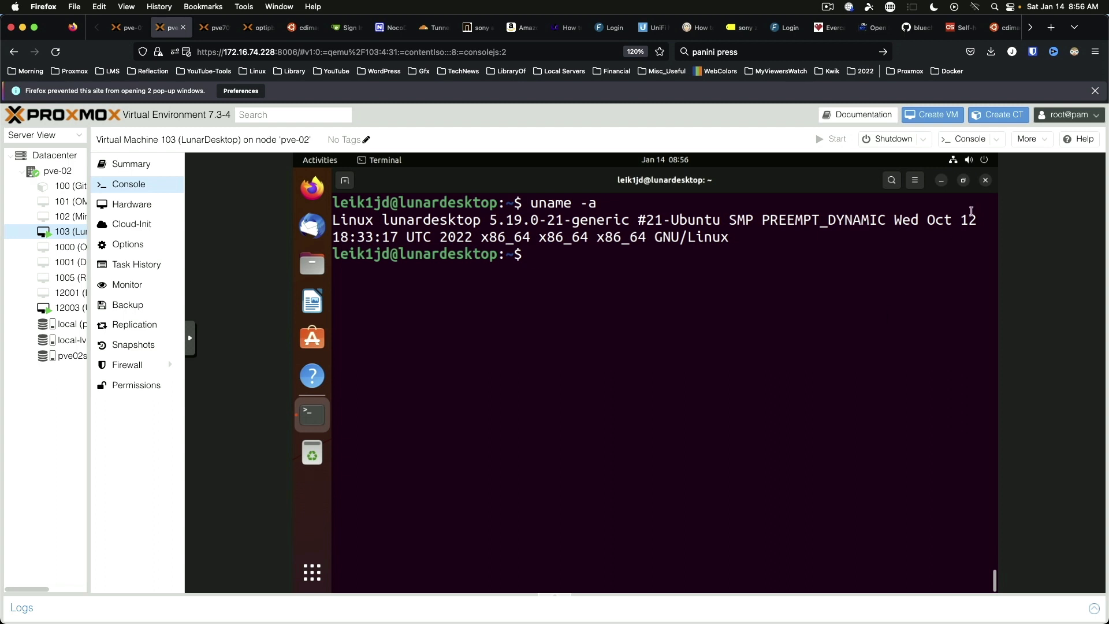
Step: Try running htop and neofetch to confirm neither is installed
text(htop)
key(Return)
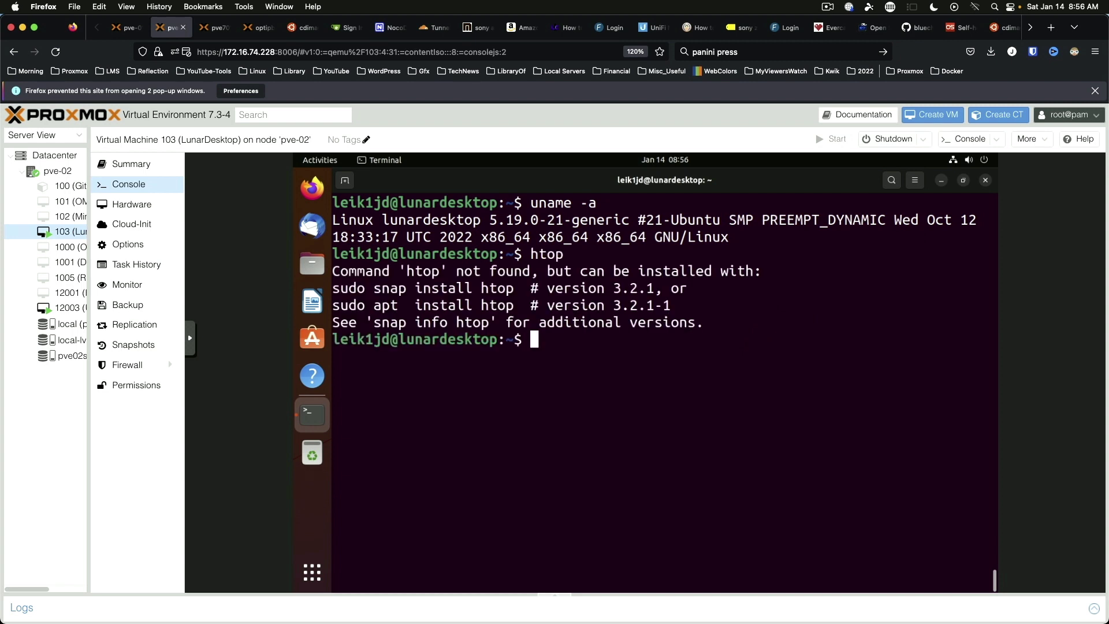
text(neofetch)
key(Return)
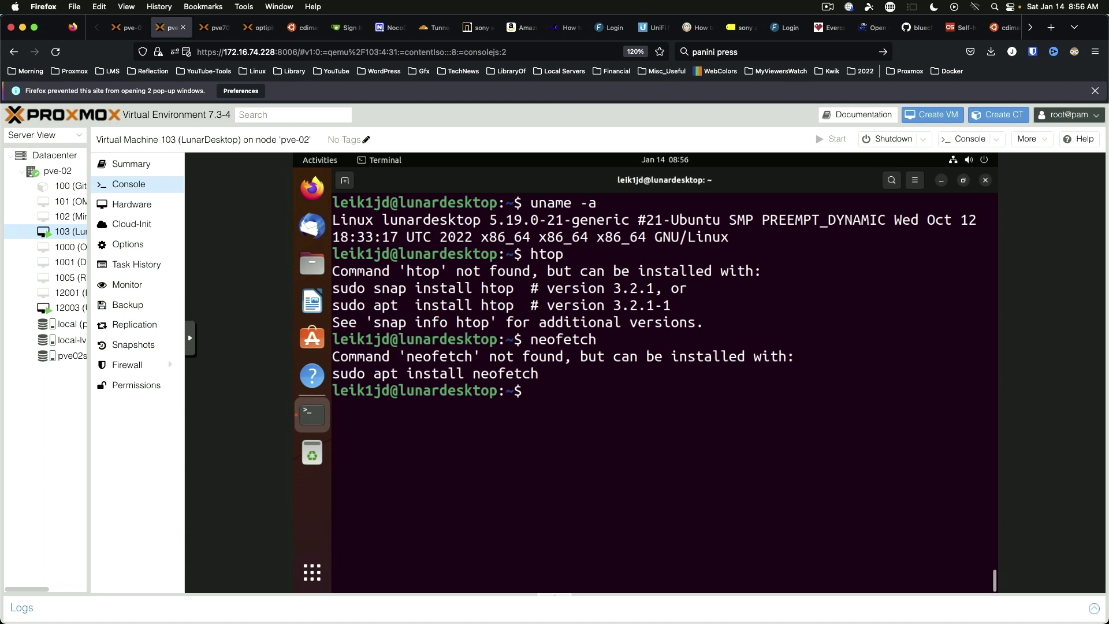
Step: Clear the screen and start installing neofetch and htop with sudo apt install neofetch htop -y
key(ctrl+l)
text(sudo apt install neofetch htop -y)
key(Return)
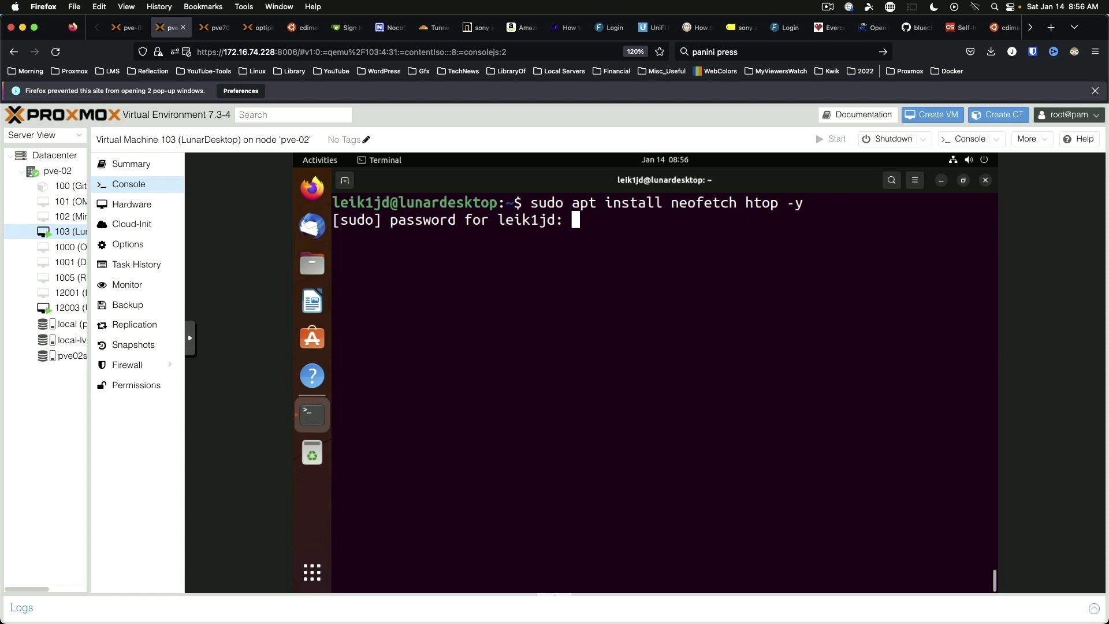
Step: Submit the sudo password to finish installing, then run neofetch to show the Lunar Lobster summary
key(Return)
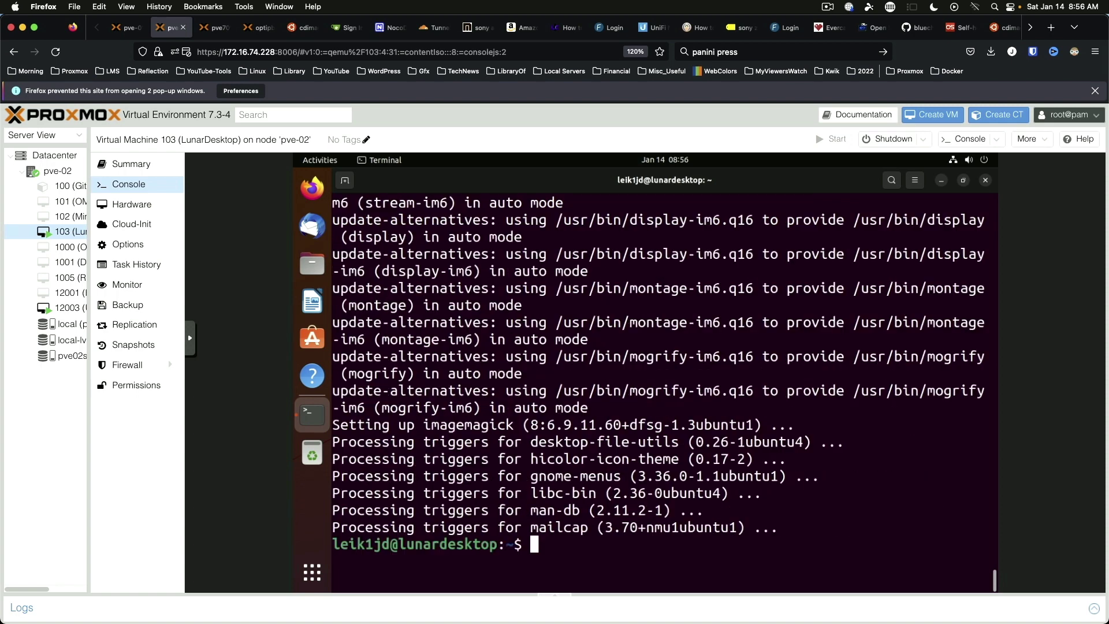
text(neofetch)
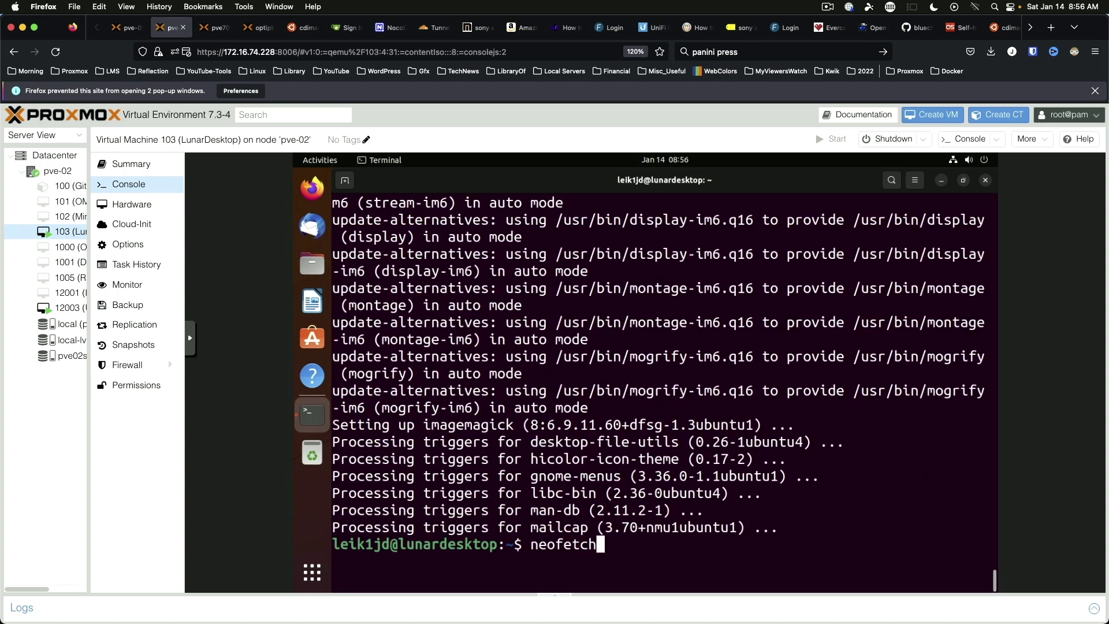
key(Return)
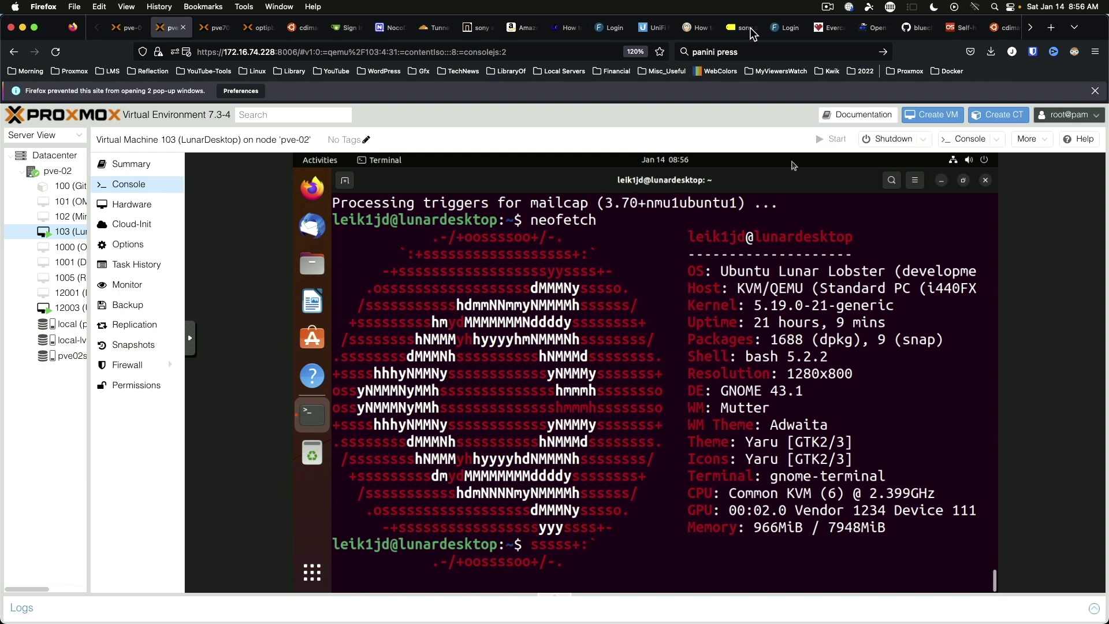
Step: Highlight the development note on neofetch's OS line, then get fresh empty prompts
drag(902, 272, 980, 272)
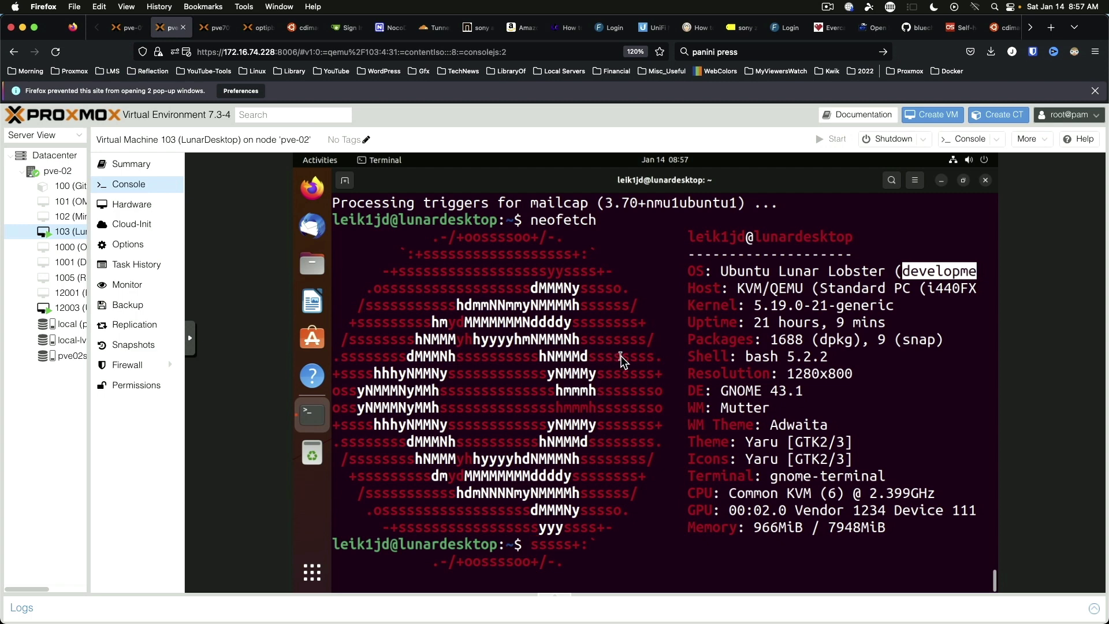
key(Return)
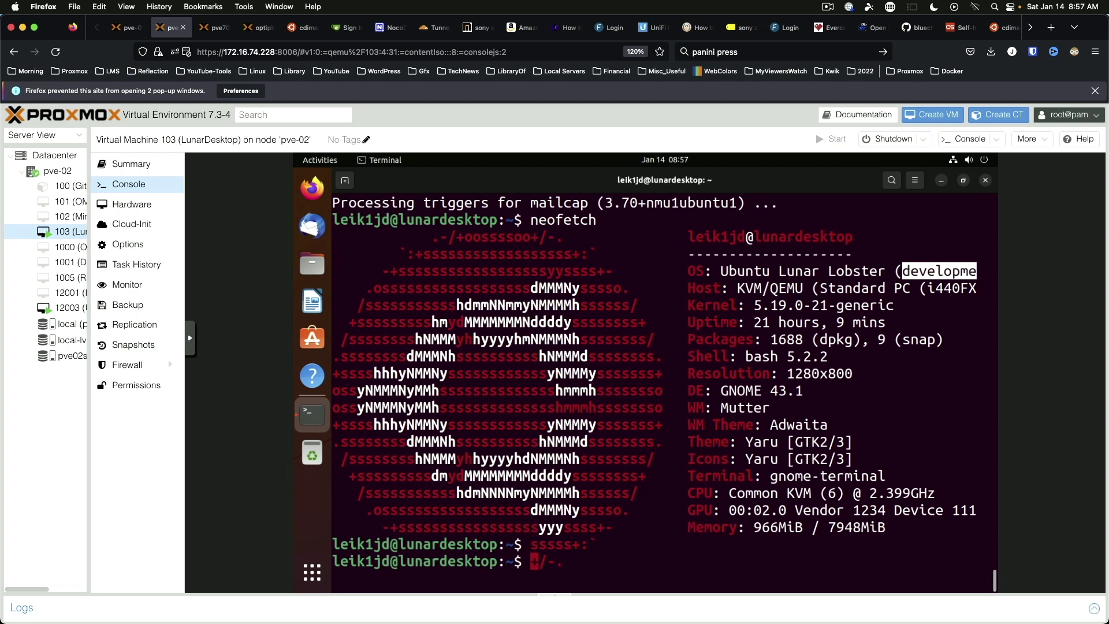
key(Return)
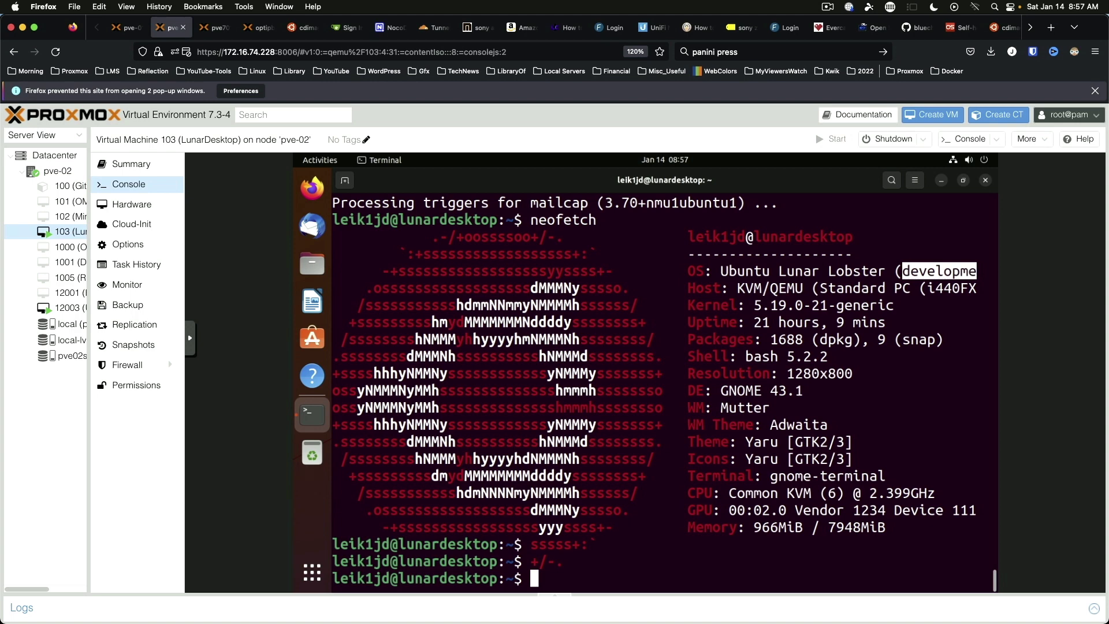
Step: Run htop, quit it with q, clear the screen, and close the terminal with Ctrl+D
text(htop)
key(Return)
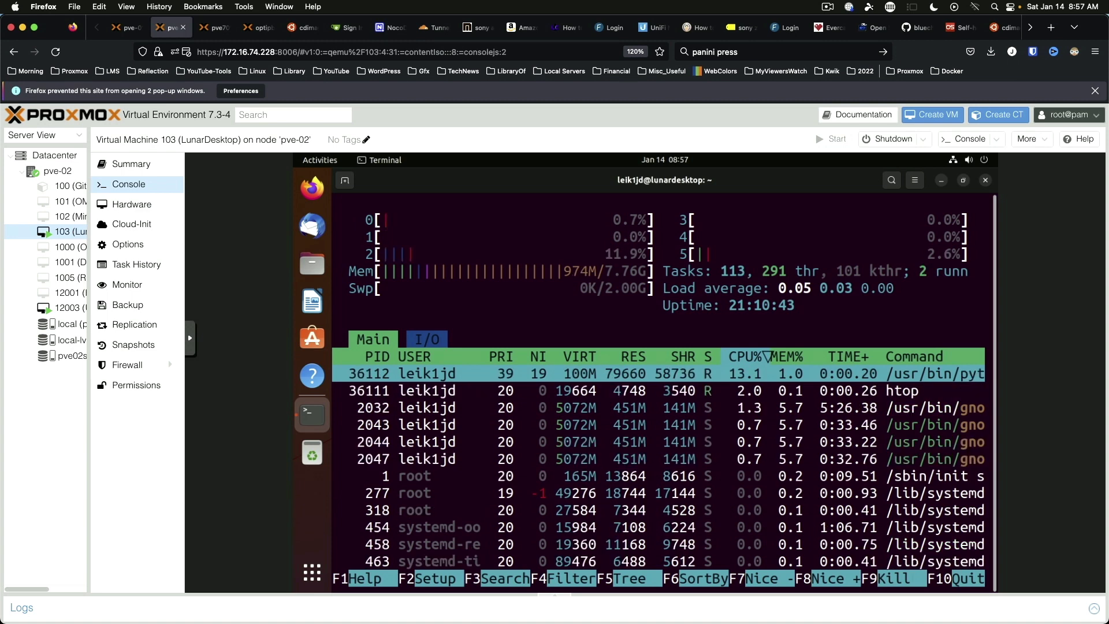
key(q)
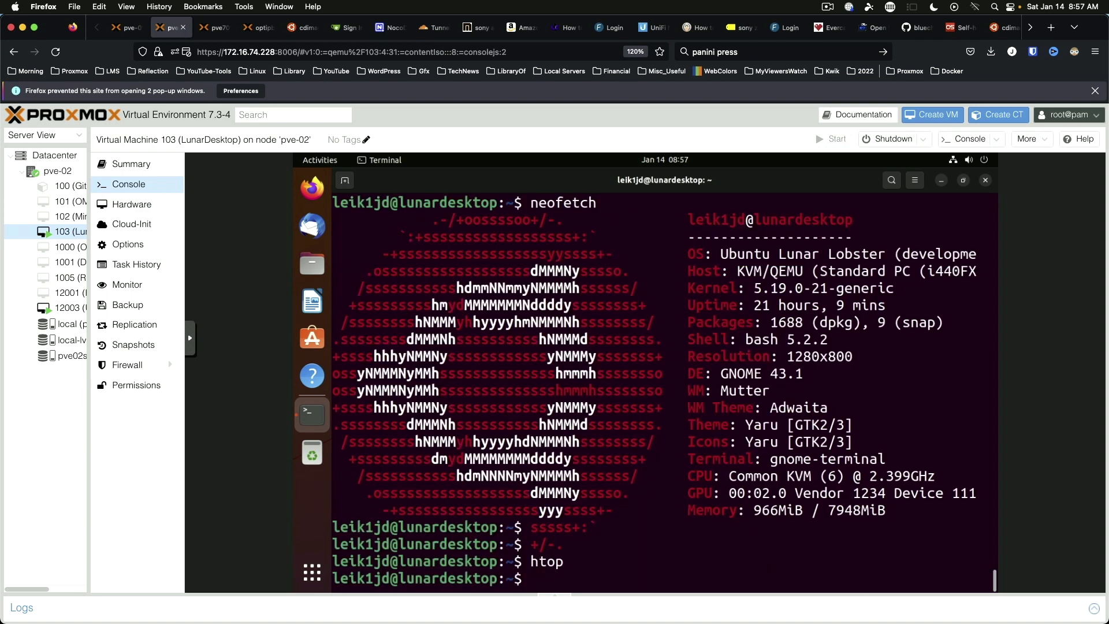
key(ctrl+l)
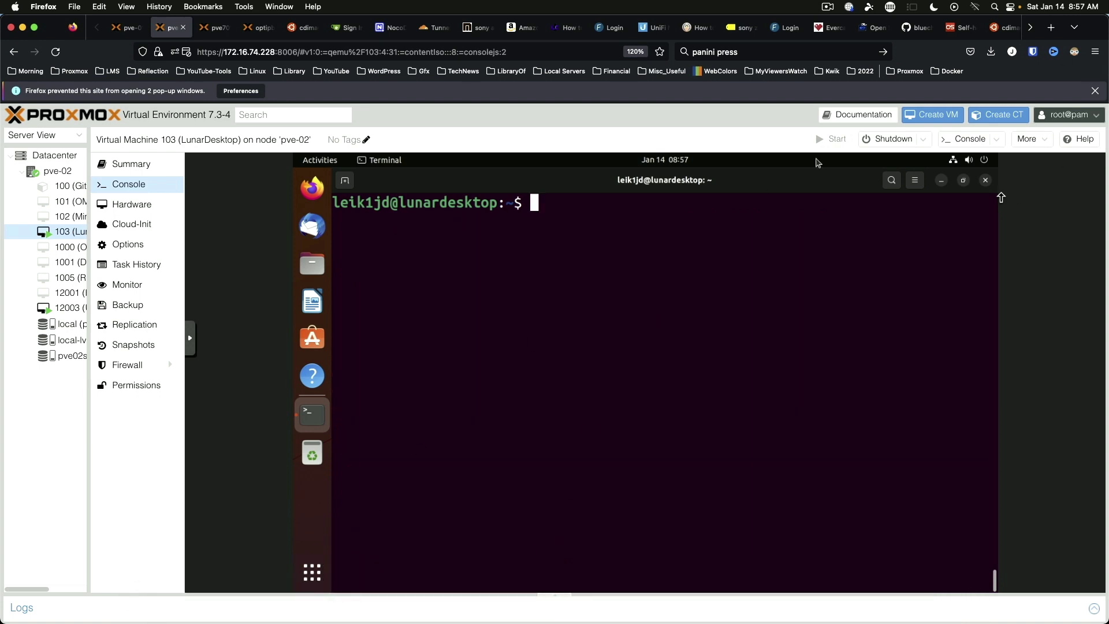
key(ctrl+d)
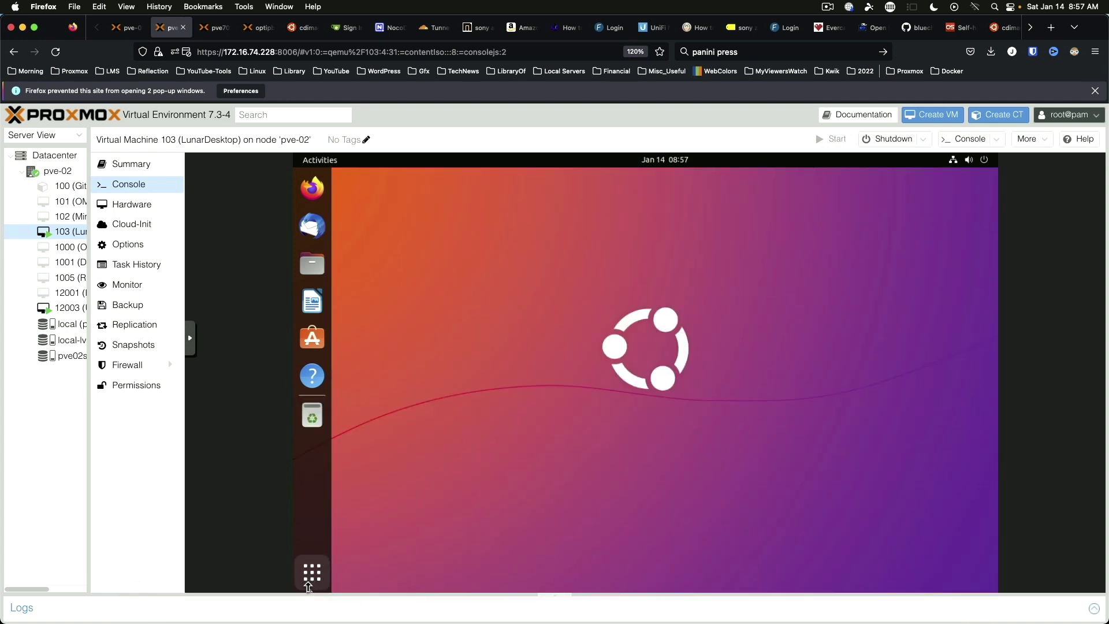
click(308, 585)
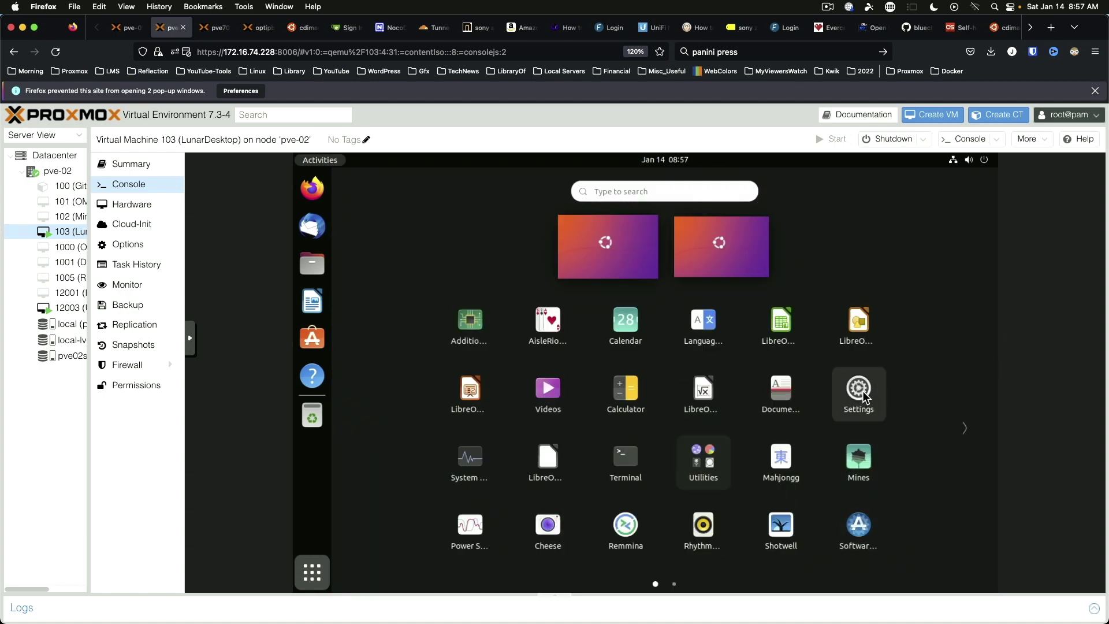
scroll(885, 414, down, 1)
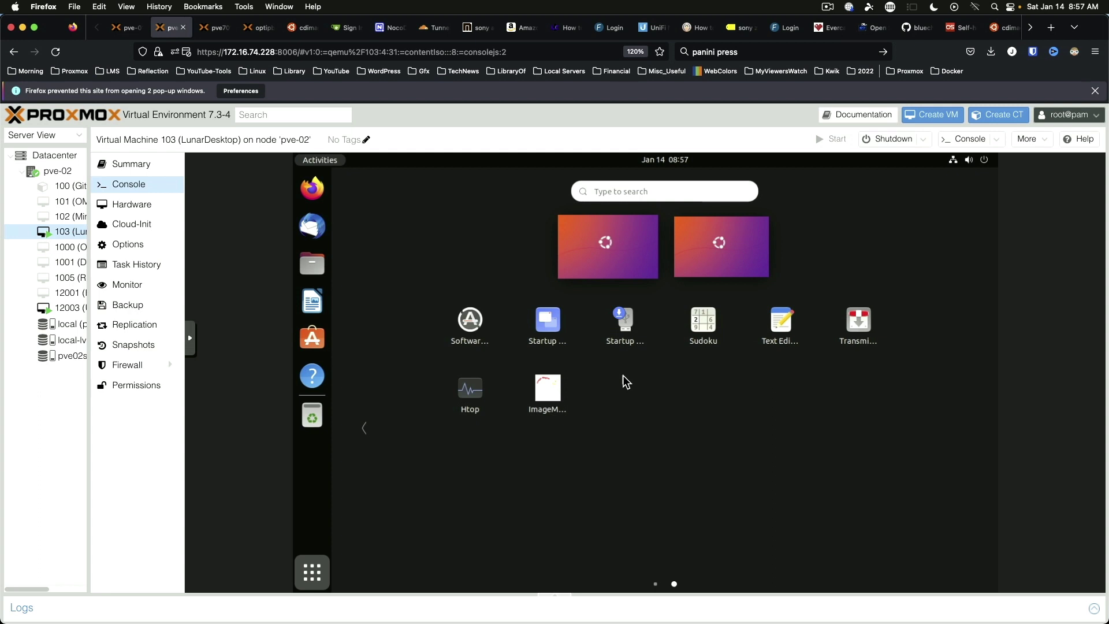
click(605, 363)
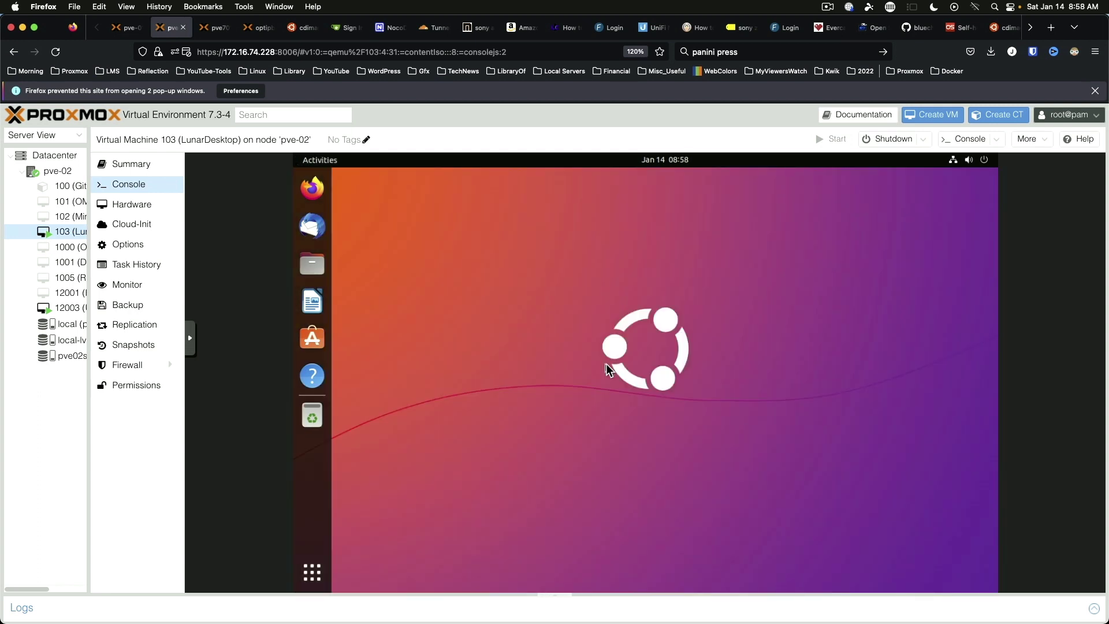